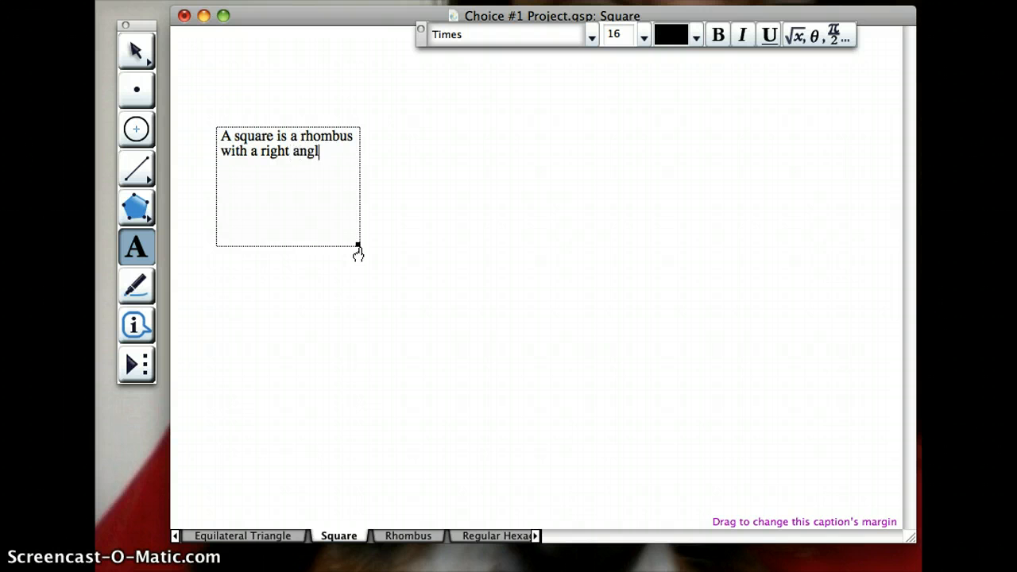
- Finish the caption as "A square is a rhombus with a right angle." and deselect it
click(379, 279)
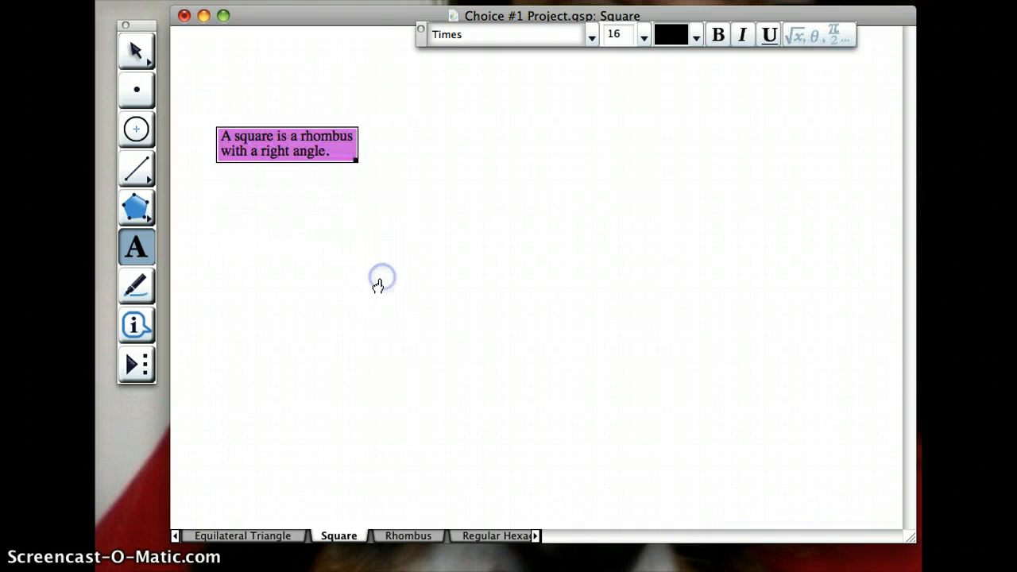
click(280, 270)
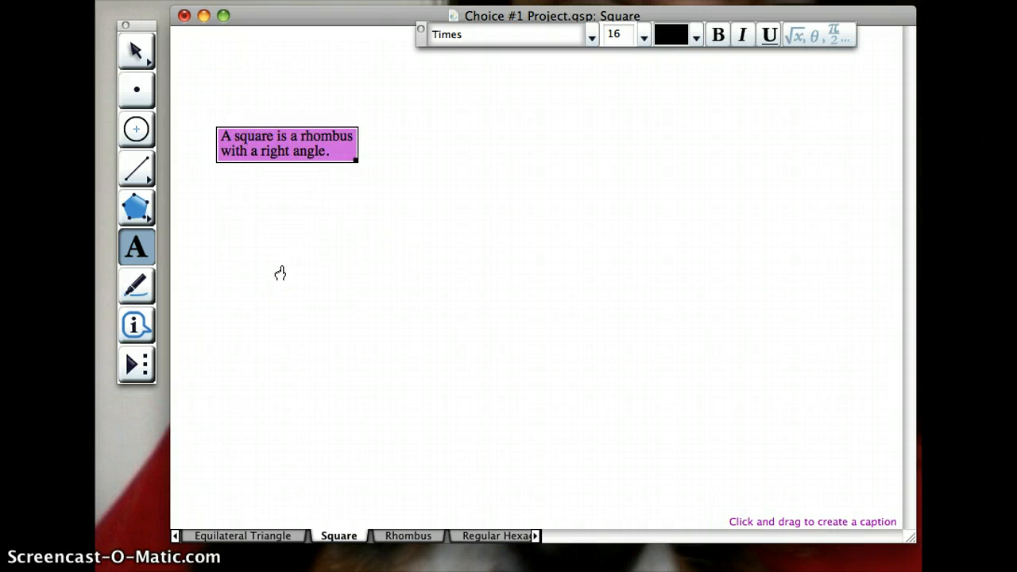
click(294, 222)
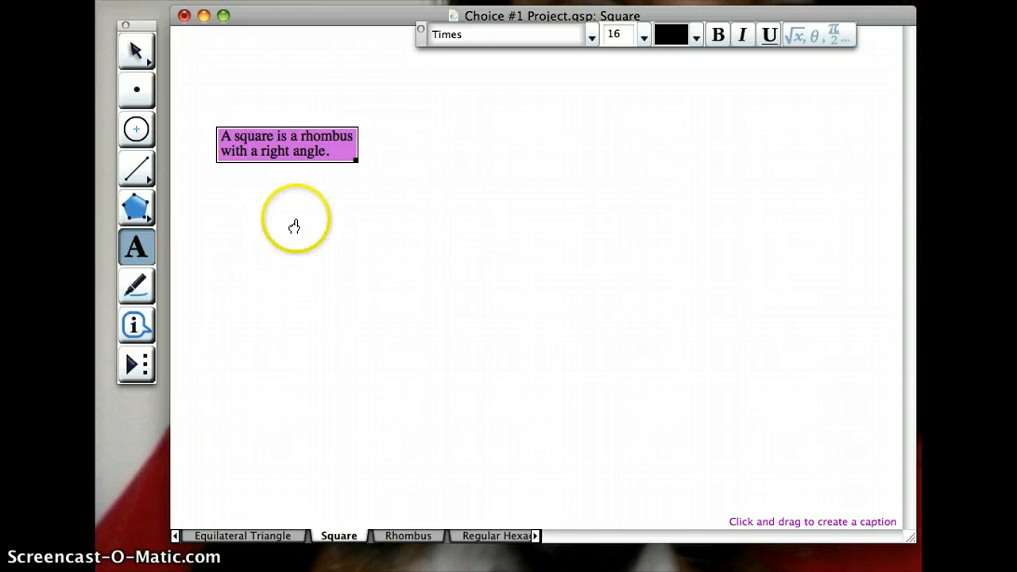
click(268, 141)
click(359, 250)
click(257, 276)
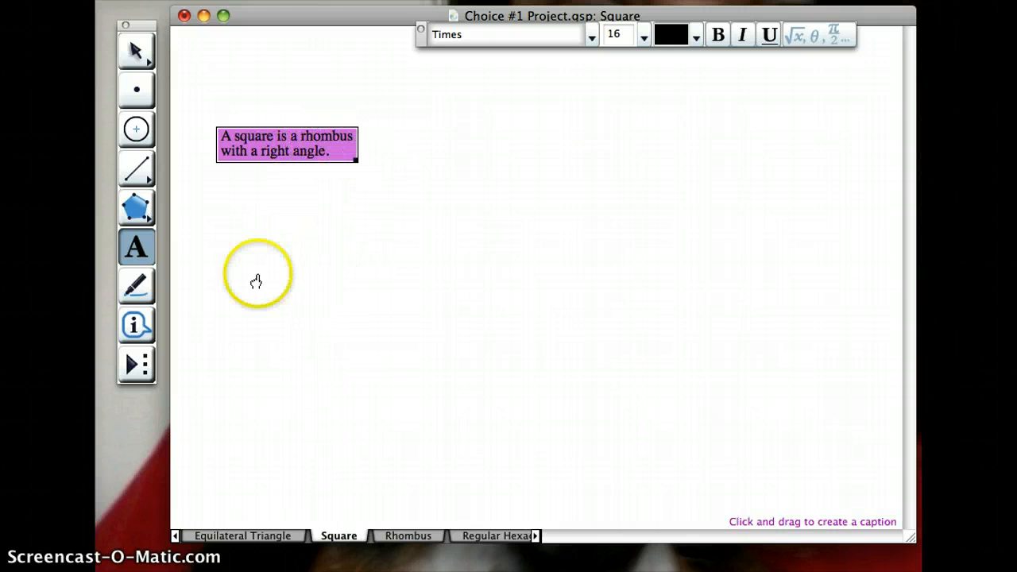
click(318, 280)
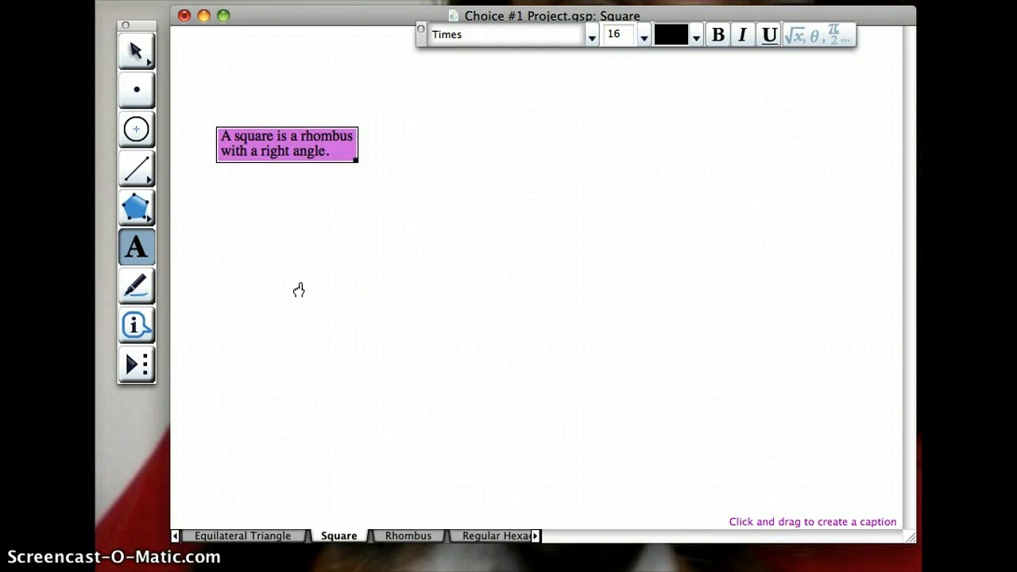
click(280, 302)
click(136, 52)
click(310, 328)
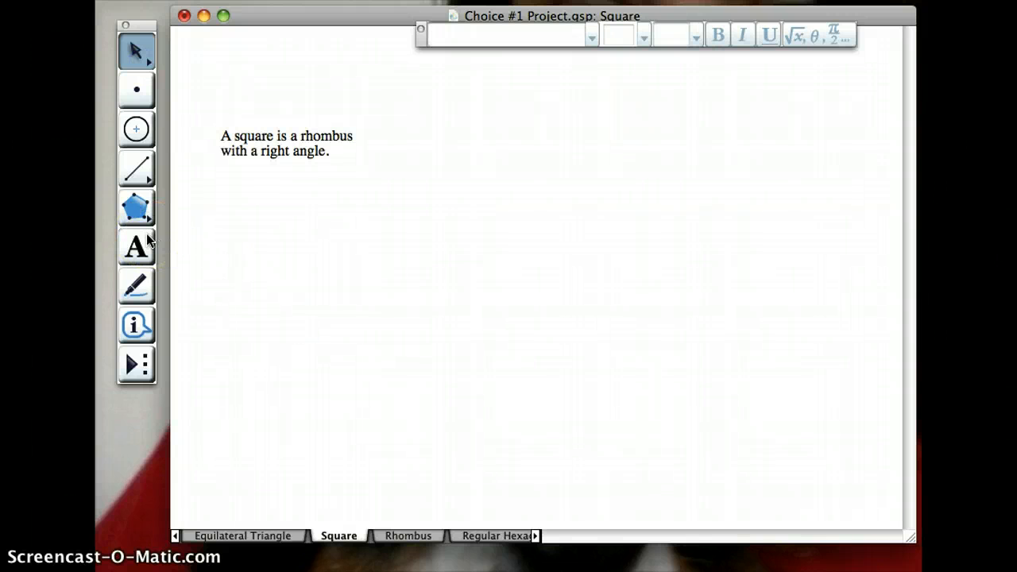
- Construct two overlapping circles of equal radius below the caption, each passing through the other's centre
click(136, 132)
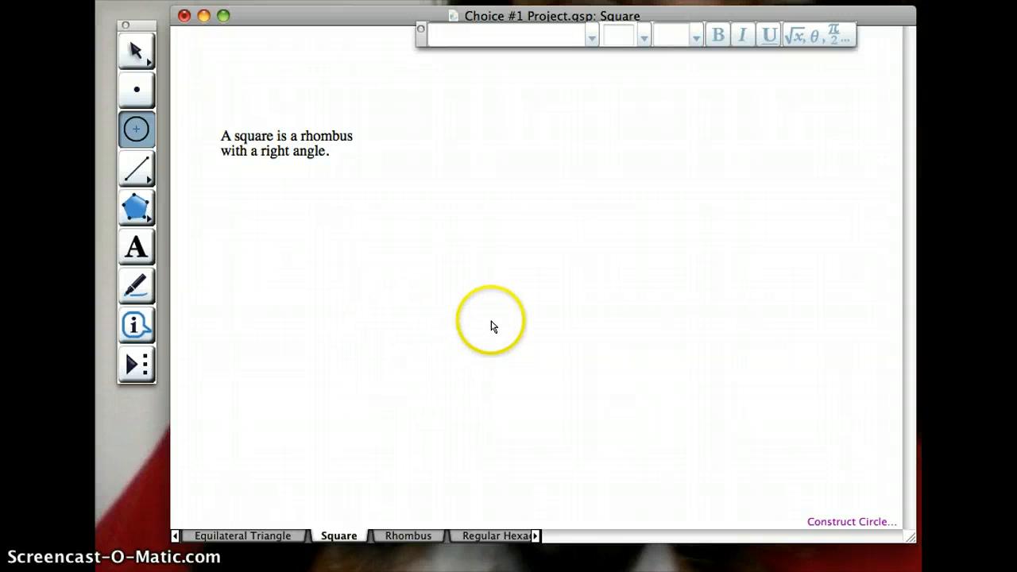
click(470, 319)
mouse_move(469, 318)
mouse_down()
mouse_move(589, 315)
mouse_move(484, 325)
mouse_move(469, 316)
mouse_up()
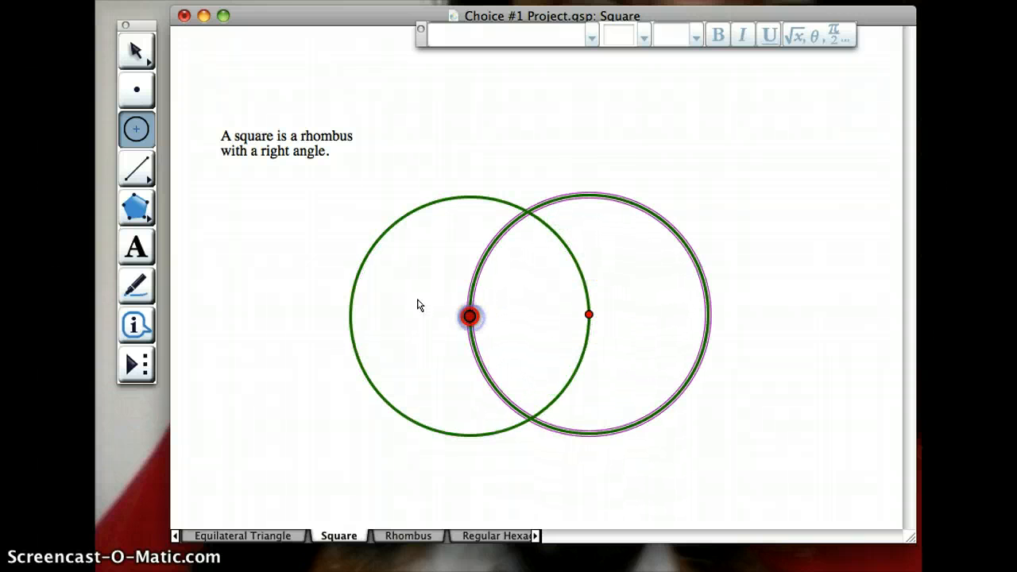
click(135, 51)
click(284, 335)
click(526, 306)
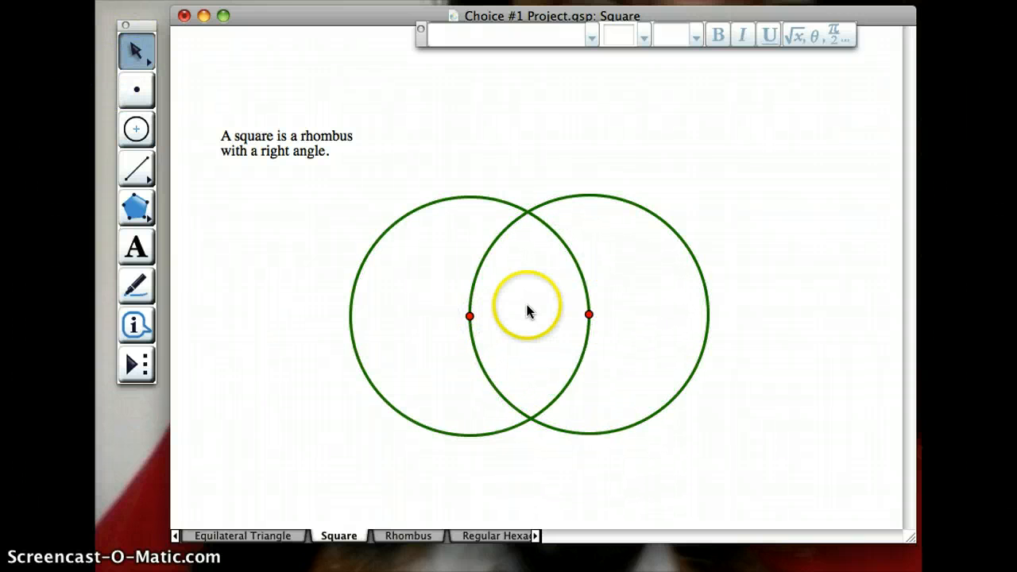
click(589, 315)
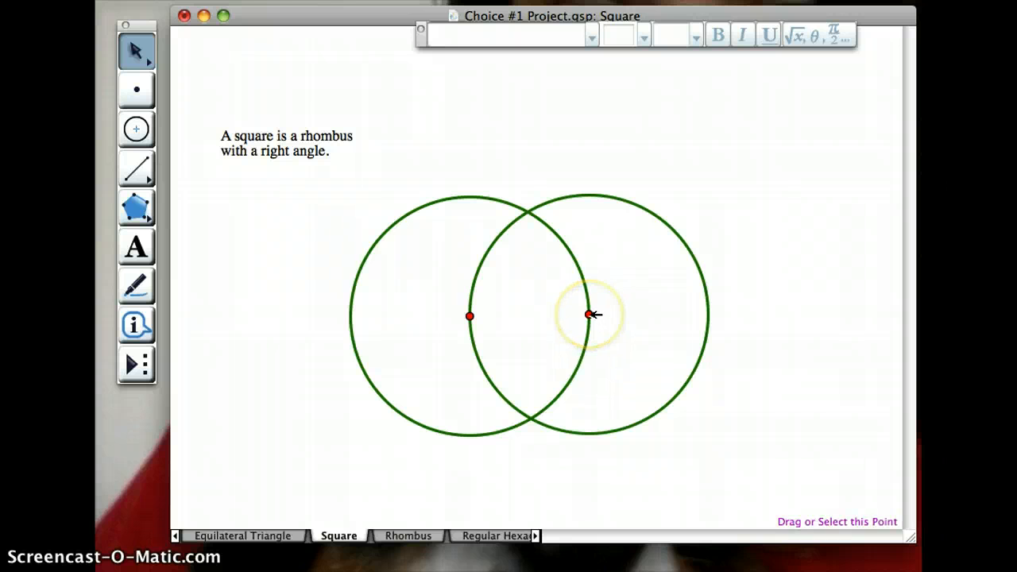
click(590, 315)
click(469, 316)
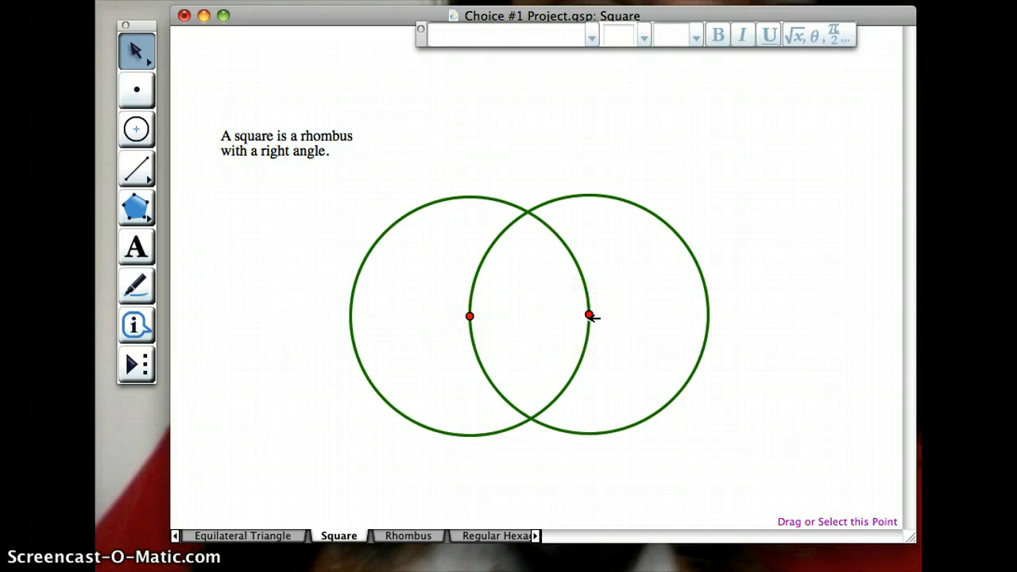
- Construct one segment joining the two circles' intersection points and another joining their centres
click(137, 168)
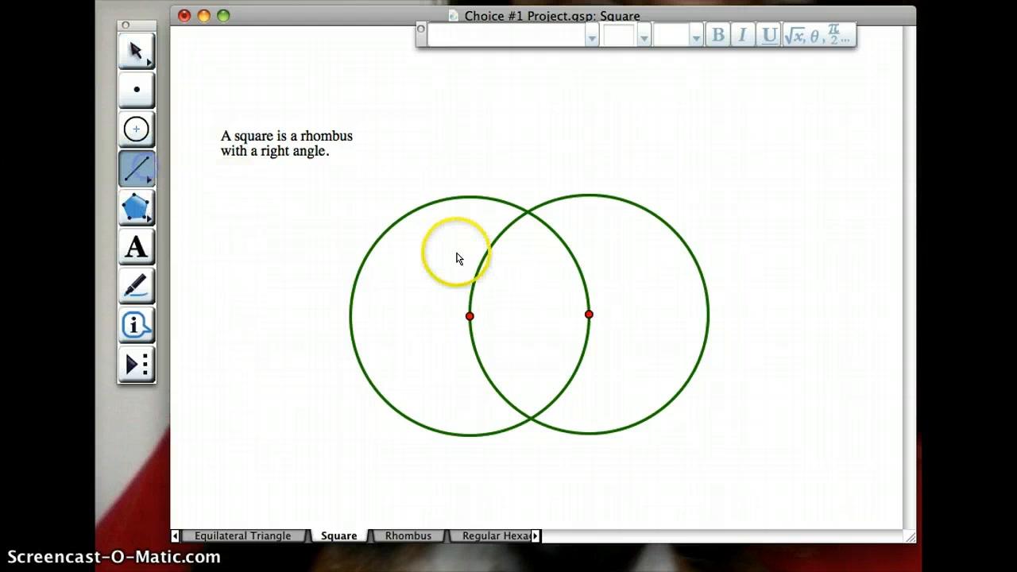
drag(532, 218, 533, 421)
click(469, 316)
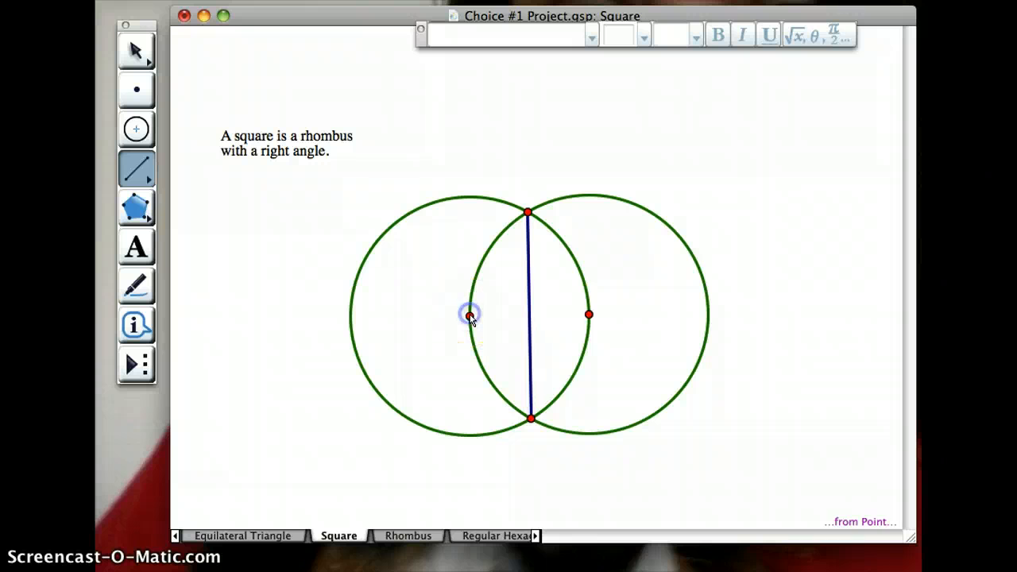
click(578, 315)
click(586, 314)
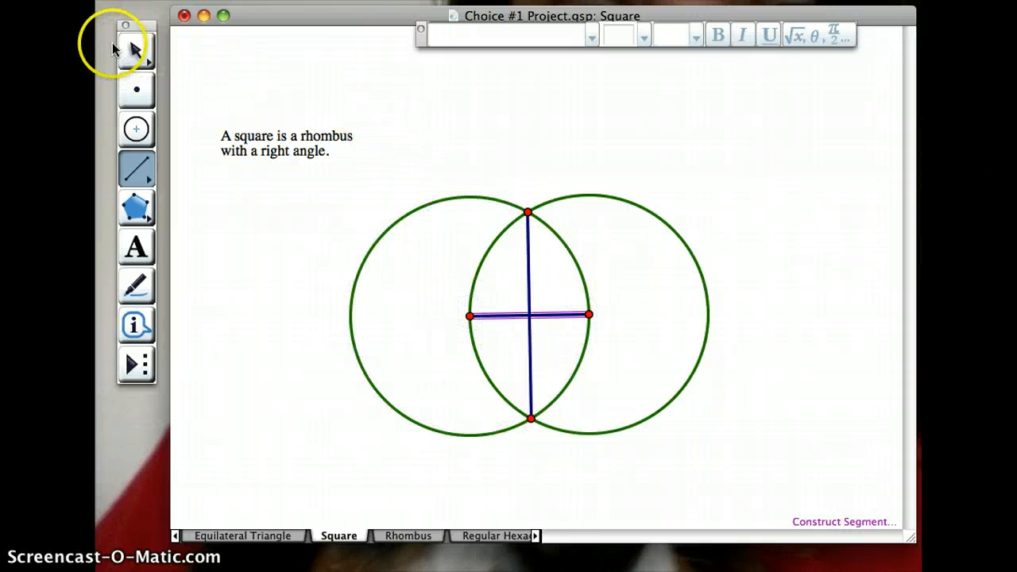
click(134, 51)
click(466, 159)
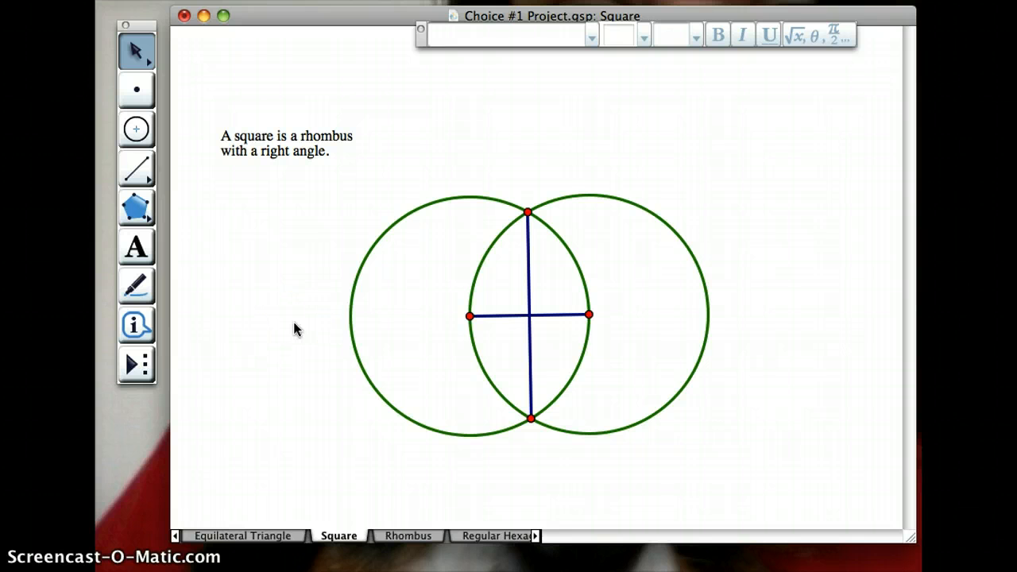
- Construct a circle centred where the segments cross and passing through the right centre, and mark its intersections with the vertical segment
click(136, 128)
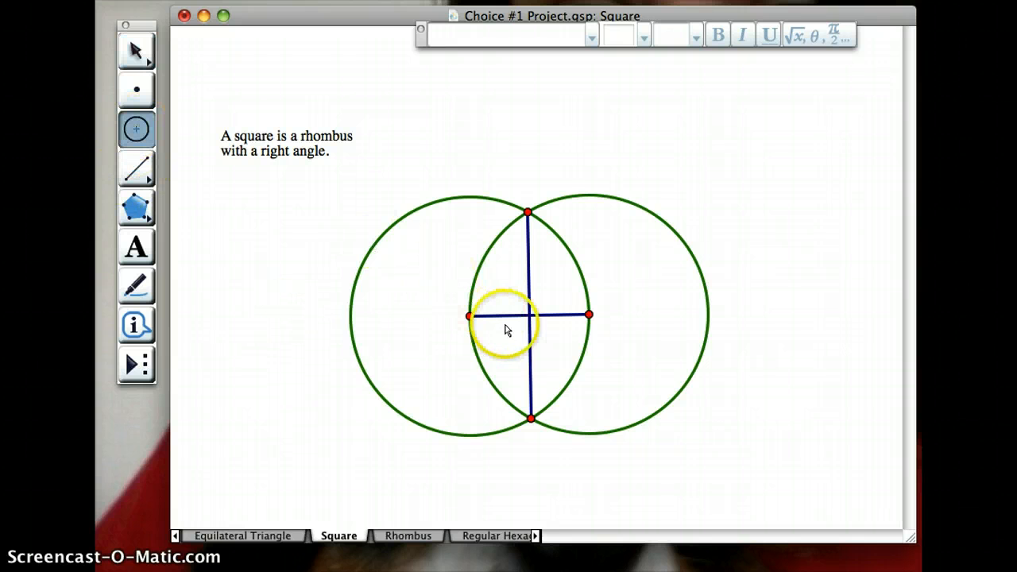
drag(527, 315, 587, 317)
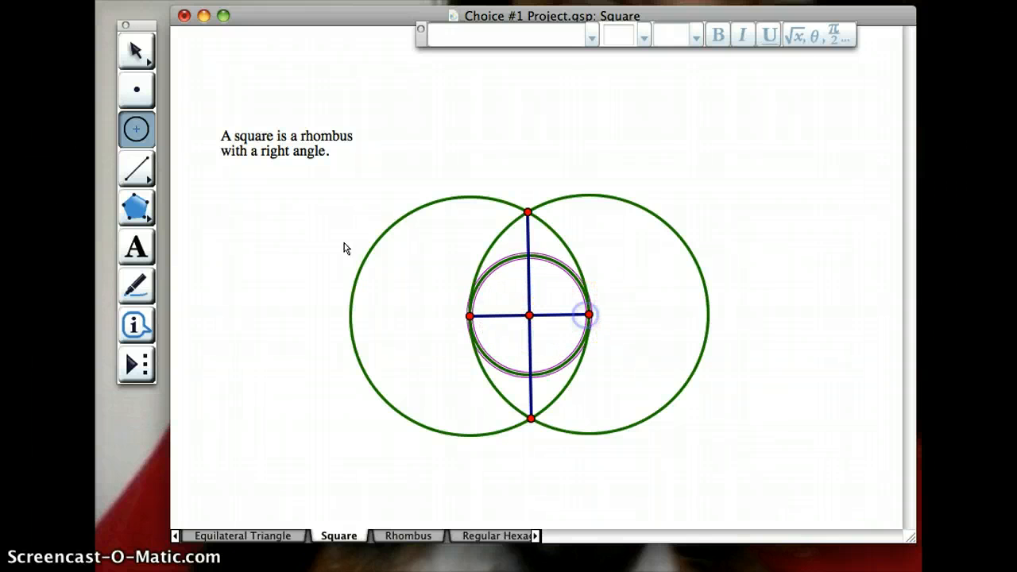
click(136, 50)
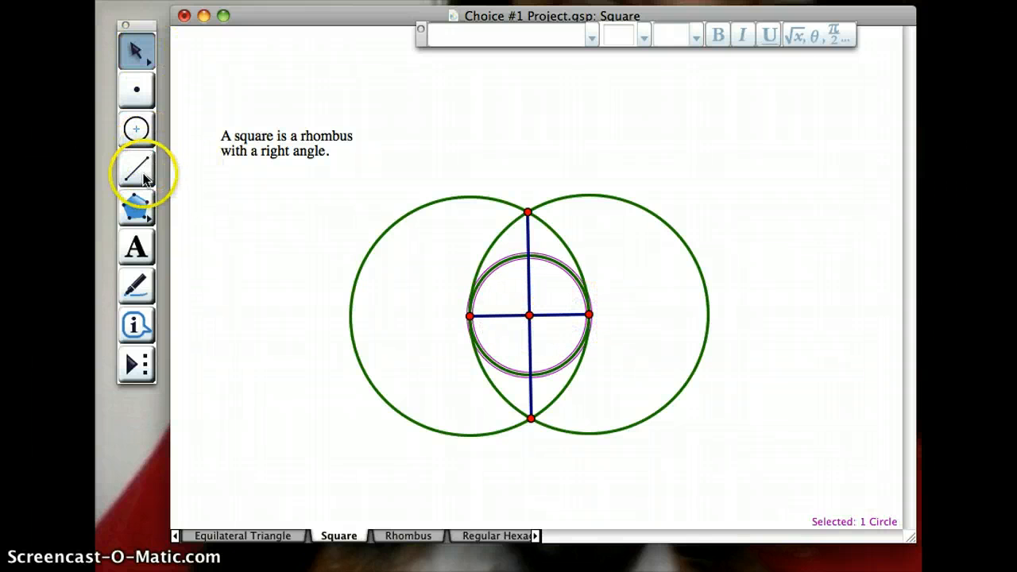
click(528, 256)
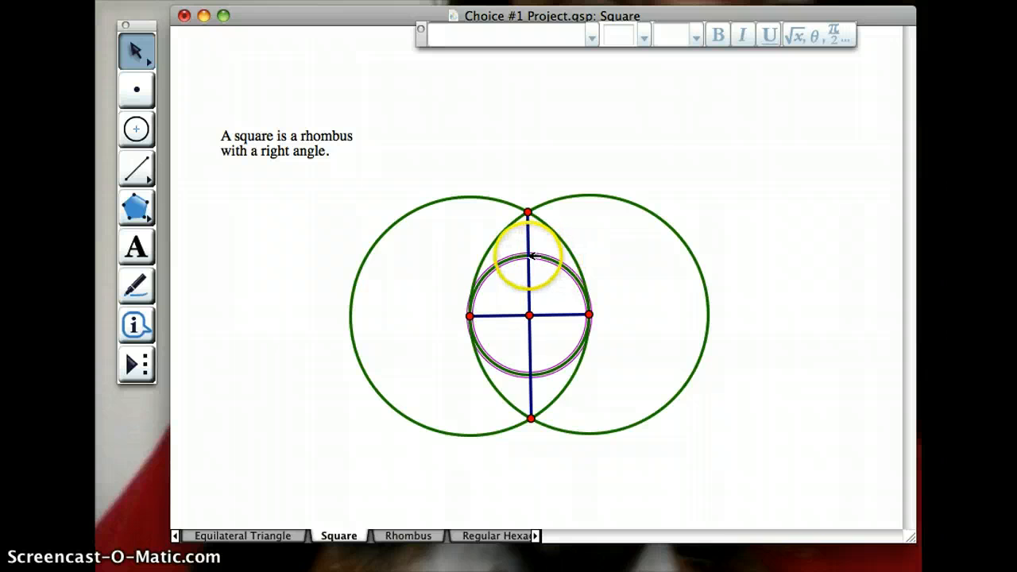
click(529, 374)
- Join the four points on the small circle with segments to form the square's sides
click(138, 168)
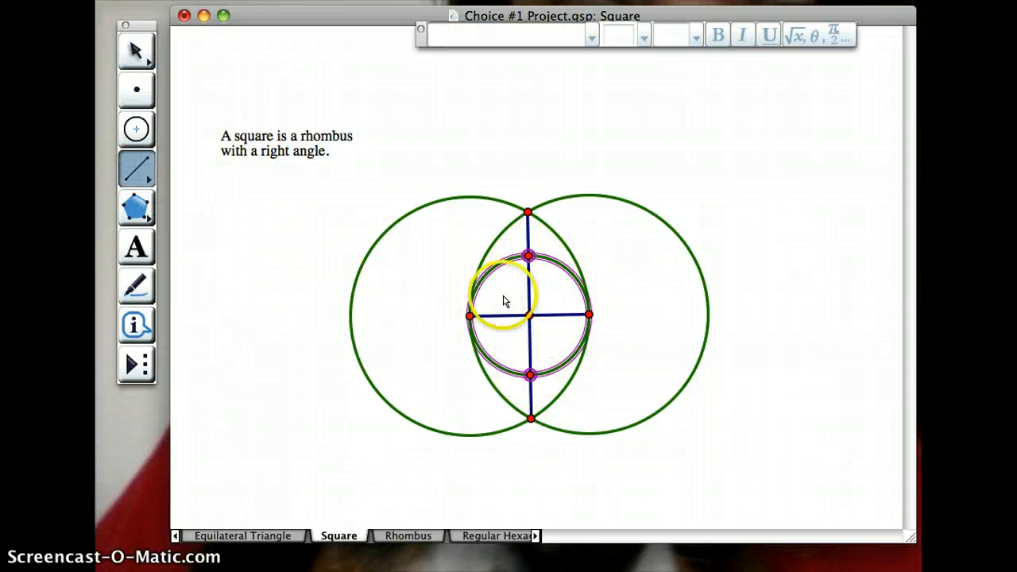
click(529, 255)
click(469, 315)
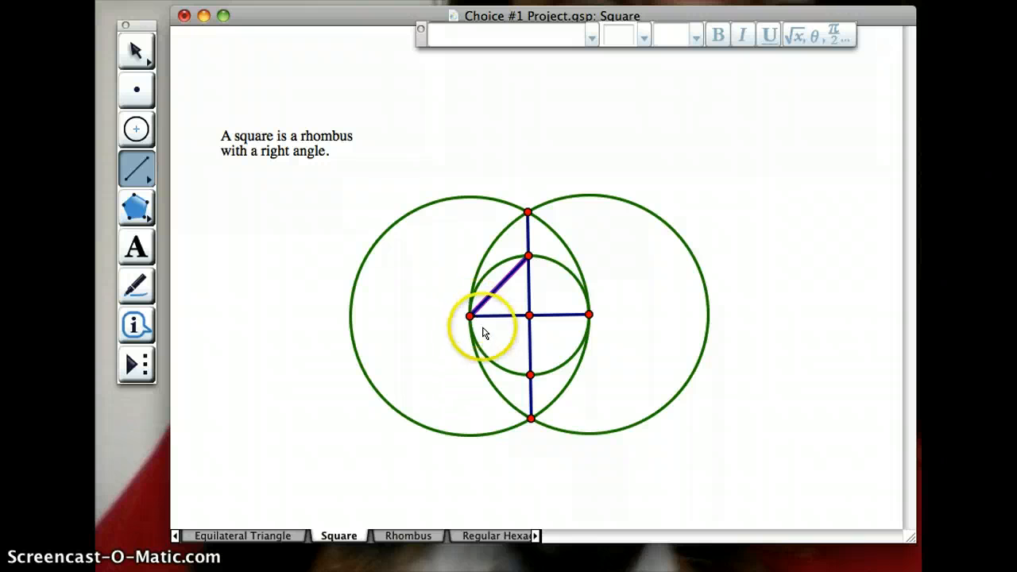
mouse_move(471, 318)
mouse_down()
mouse_move(534, 378)
mouse_move(590, 318)
mouse_move(528, 257)
mouse_up()
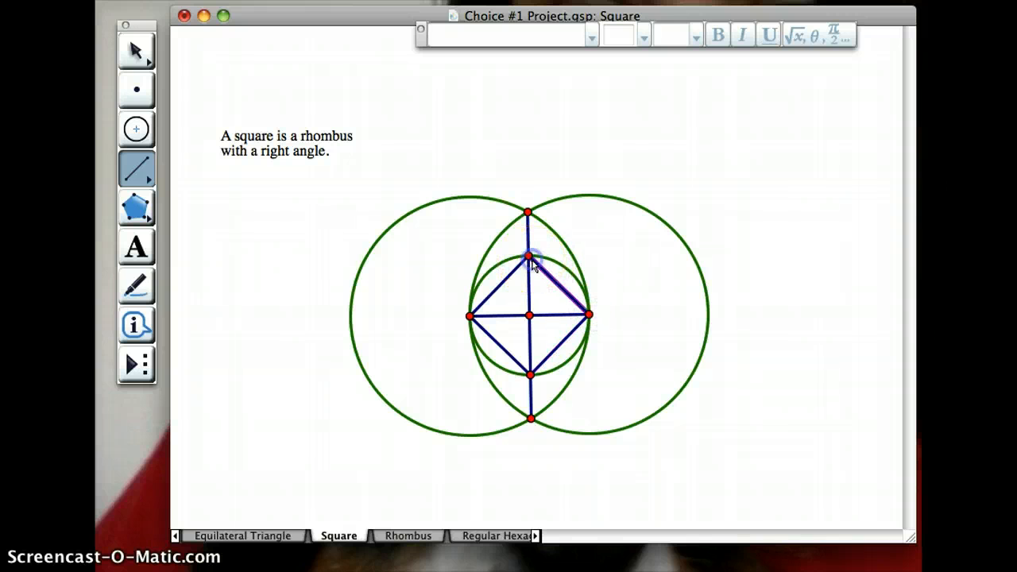
click(135, 51)
click(236, 223)
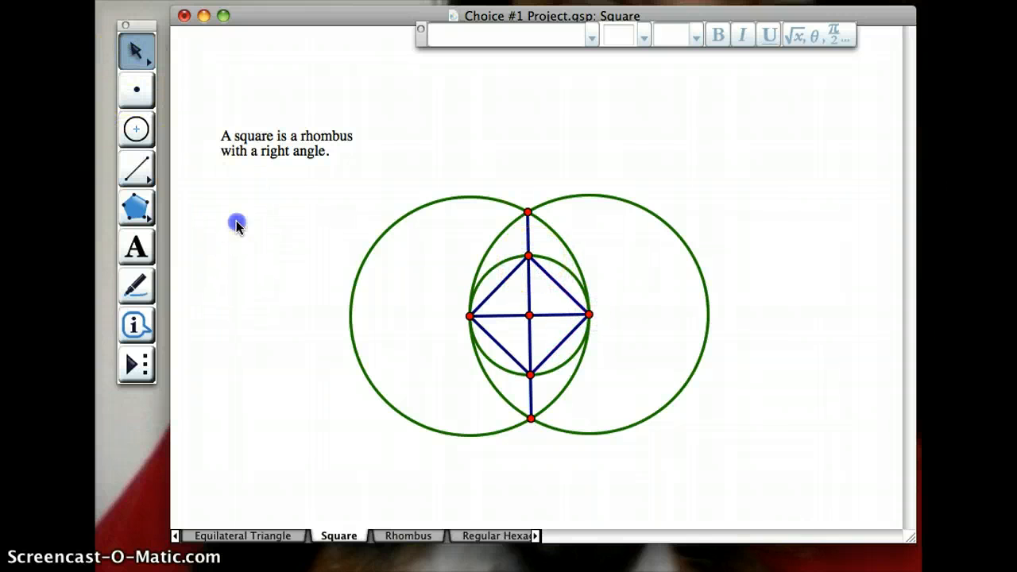
- Move the square's right vertex slightly up and outward to enlarge and rotate the construction
click(590, 315)
drag(590, 315, 608, 304)
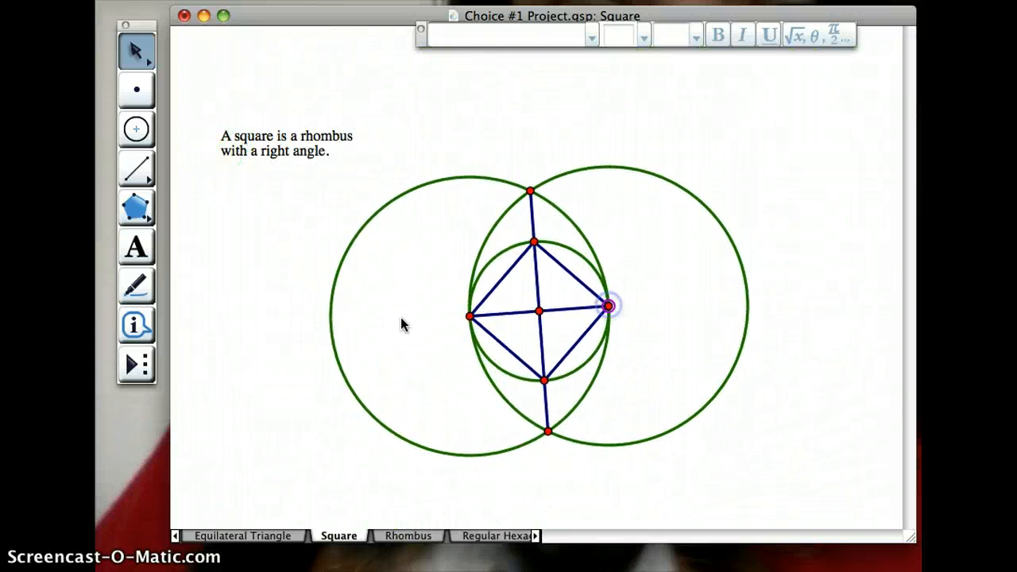
click(332, 358)
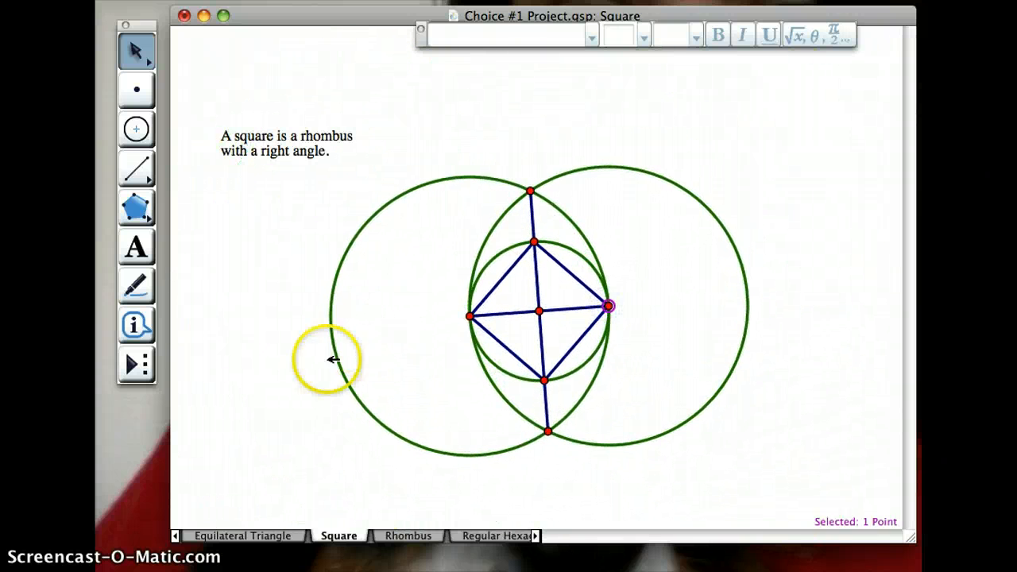
- Measure the lengths of the square's four sides
click(503, 277)
click(502, 342)
click(575, 343)
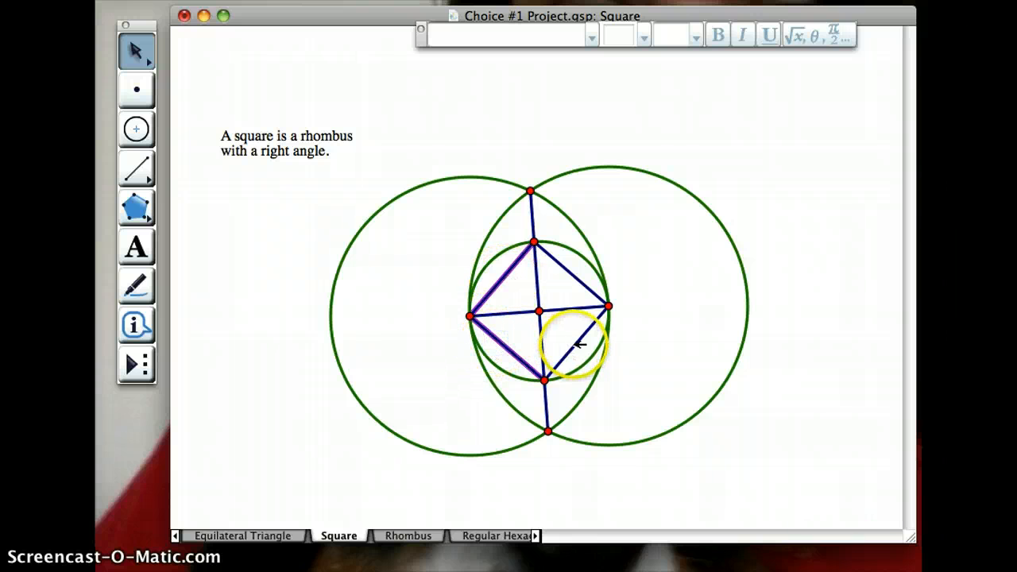
click(573, 272)
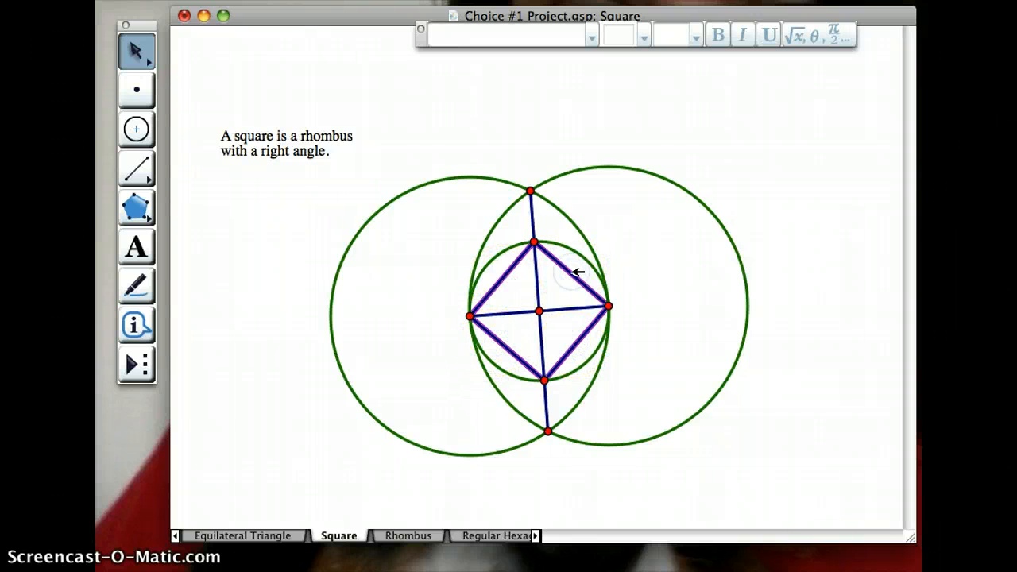
click(542, 0)
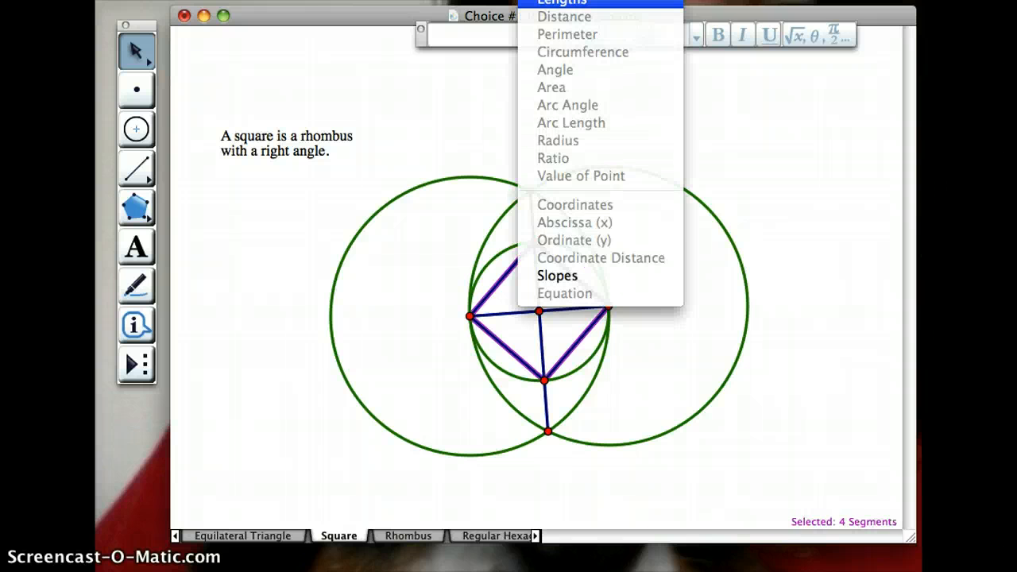
click(562, 2)
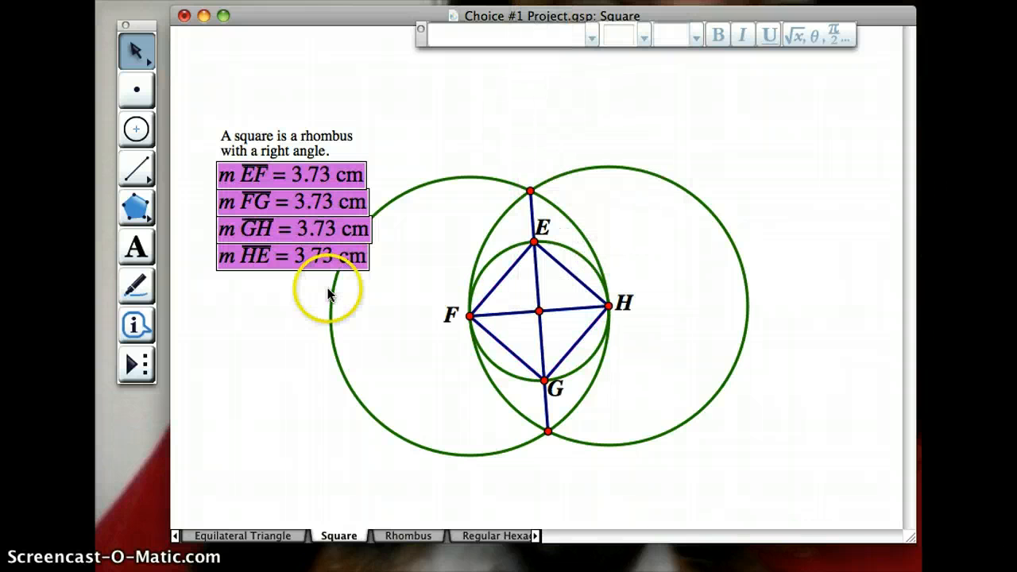
click(388, 339)
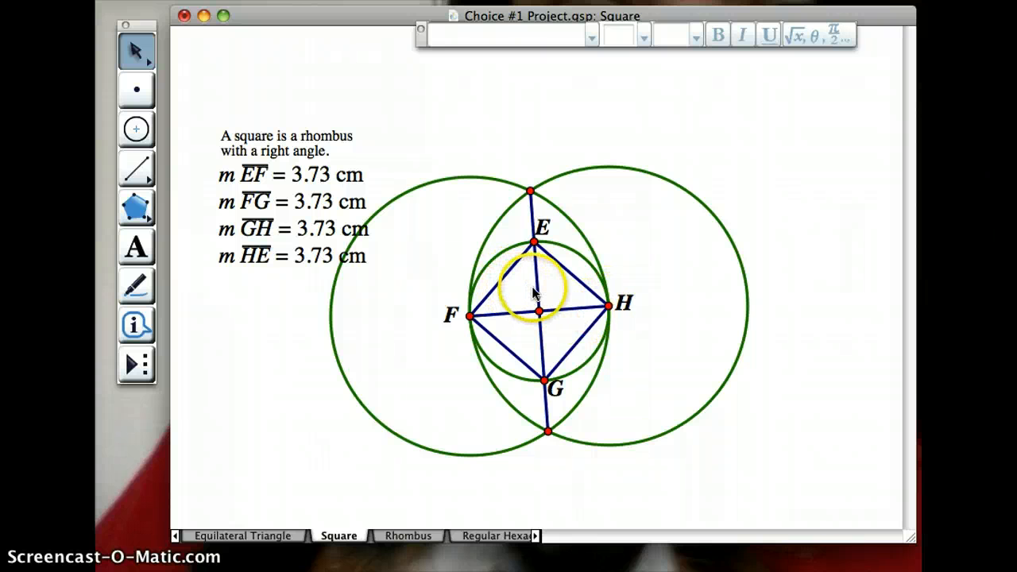
- Measure the angle at vertex F between sides EF and FG
click(508, 284)
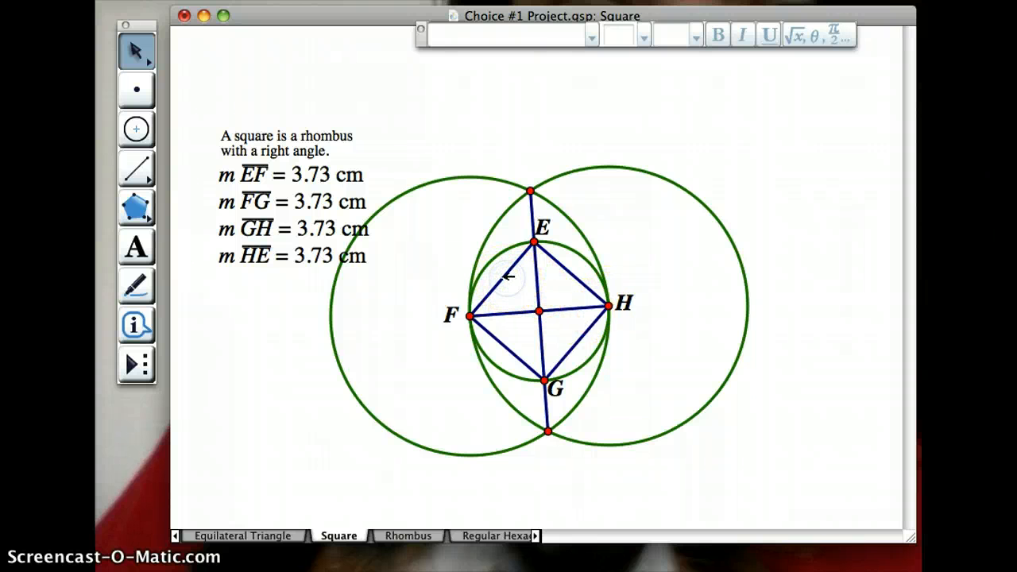
click(479, 322)
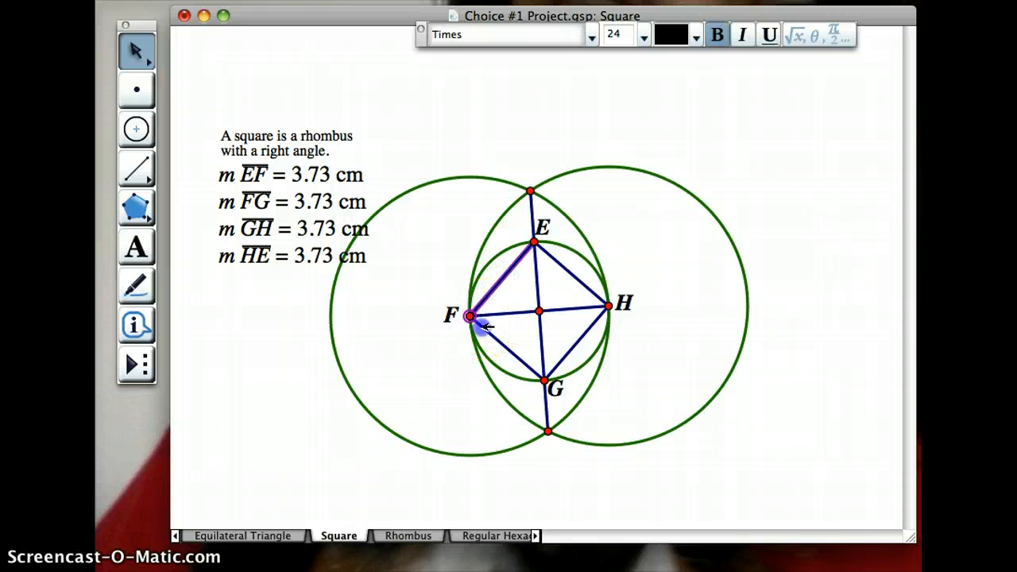
click(476, 1)
mouse_move(548, 1)
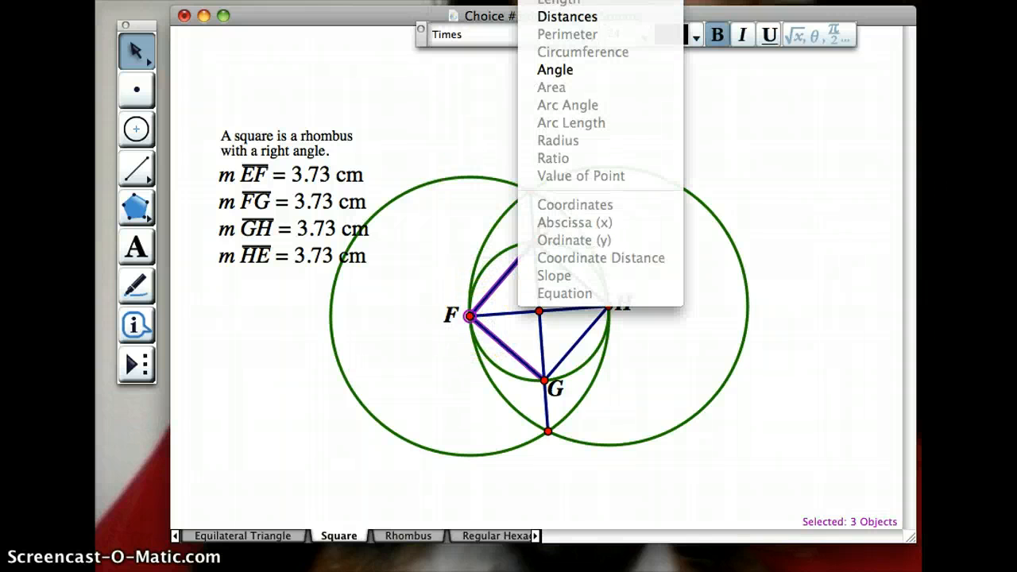
click(545, 72)
click(310, 387)
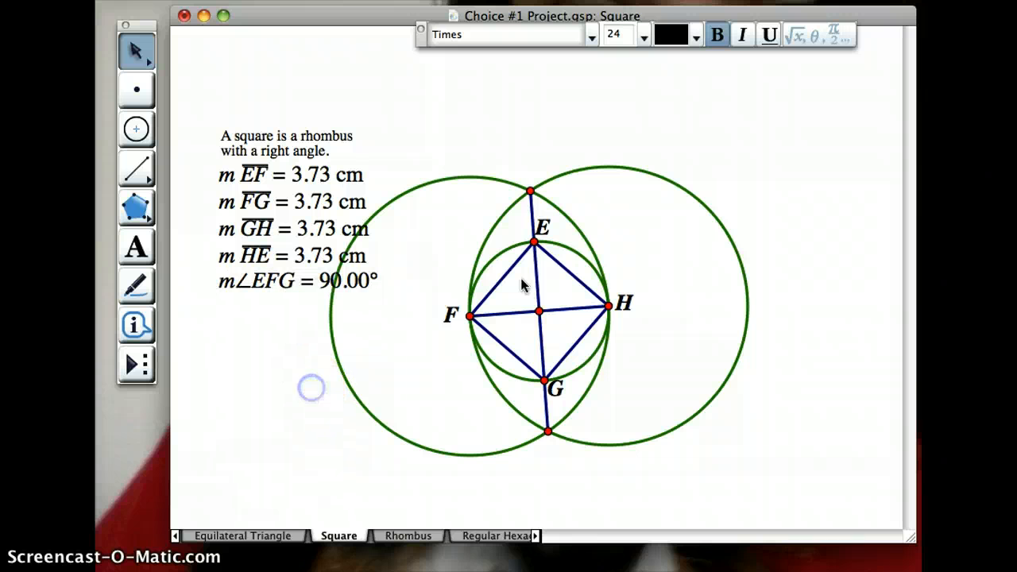
- Move the entire square construction up and to the right so it clears the caption and measurements
drag(442, 158, 699, 476)
click(609, 308)
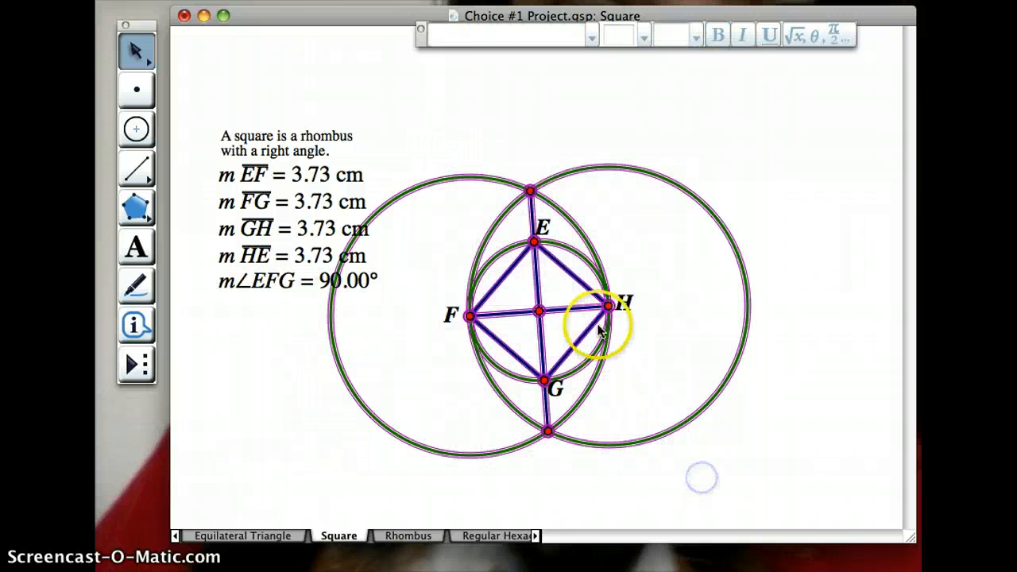
drag(609, 308, 686, 272)
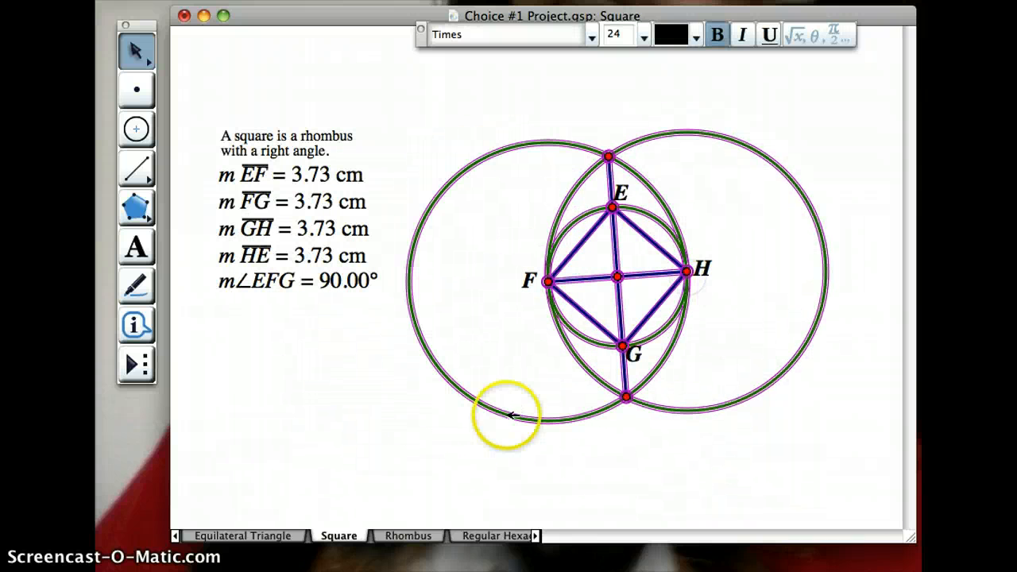
click(489, 463)
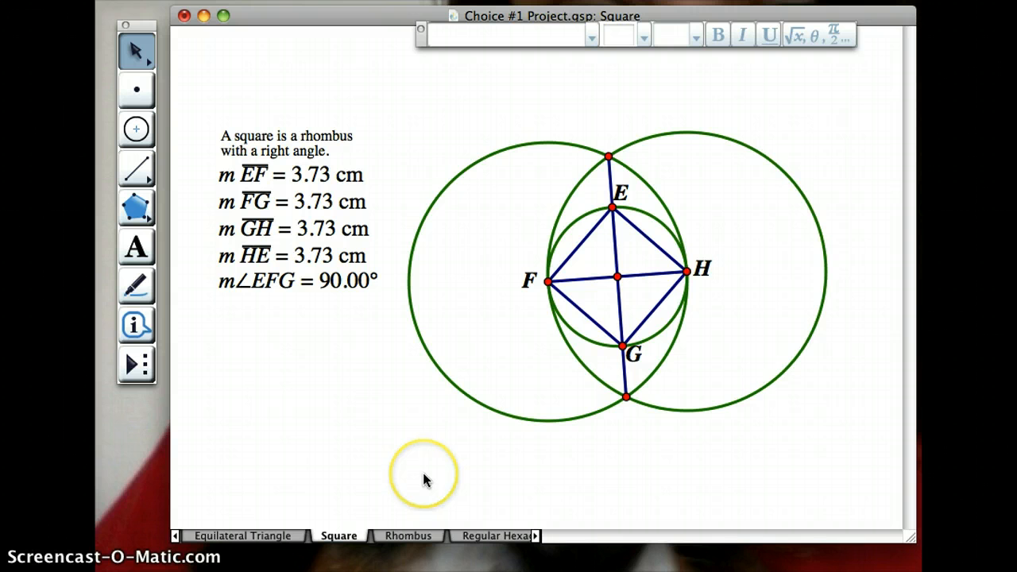
- On the Rhombus page, add the caption "A rhombus is a regular quadrilateral."
click(405, 537)
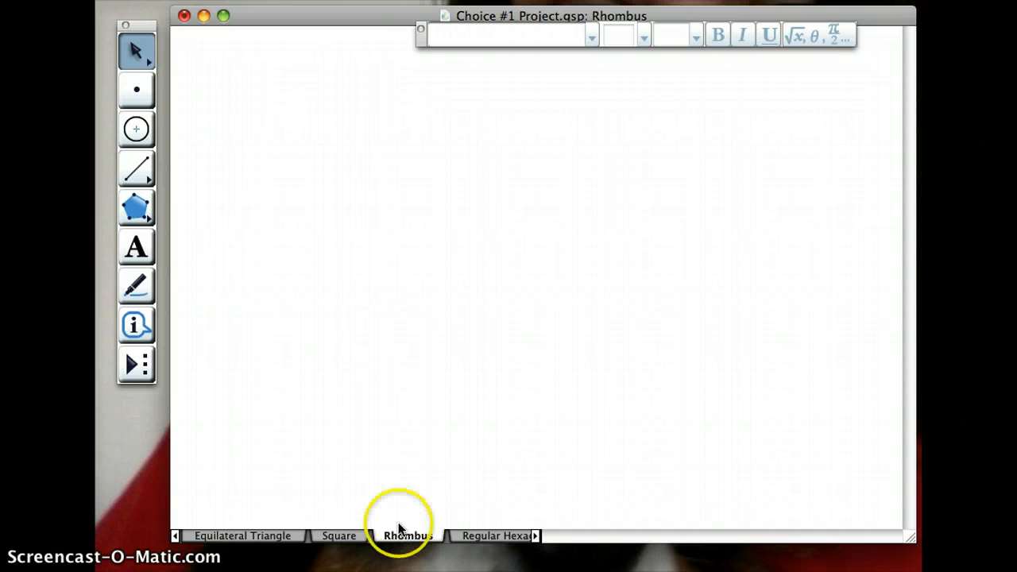
click(136, 246)
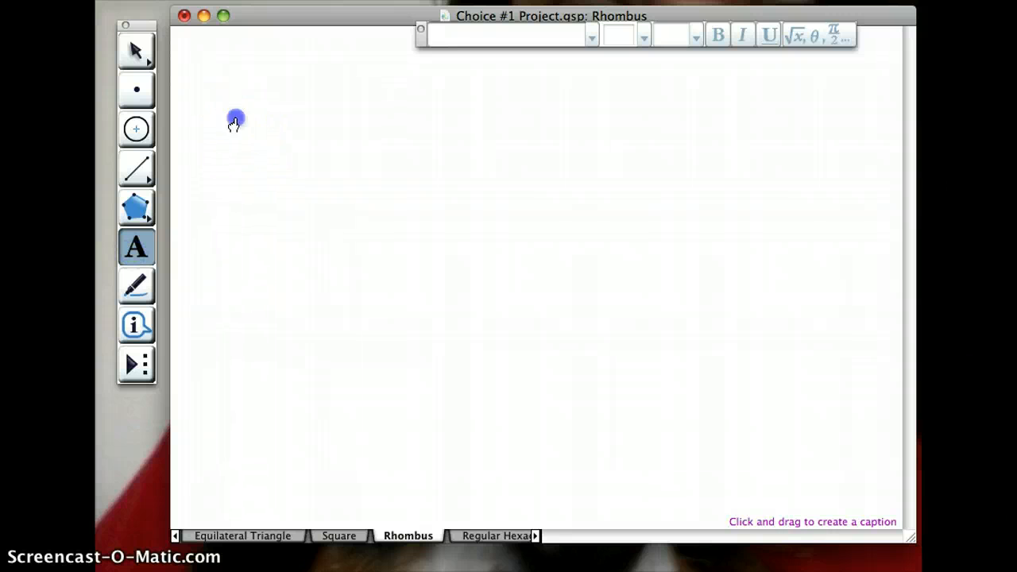
drag(236, 118, 405, 273)
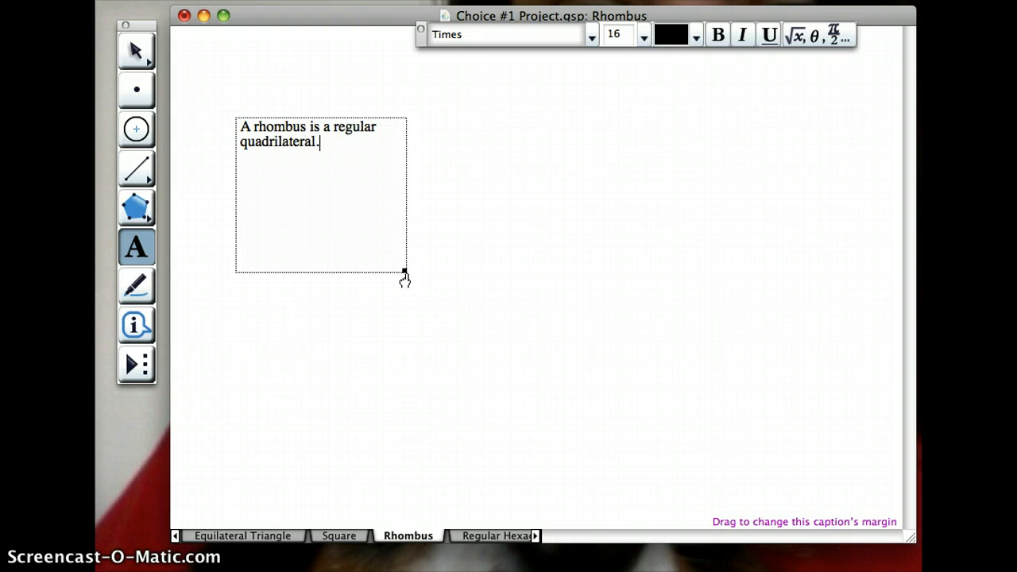
click(374, 313)
click(135, 50)
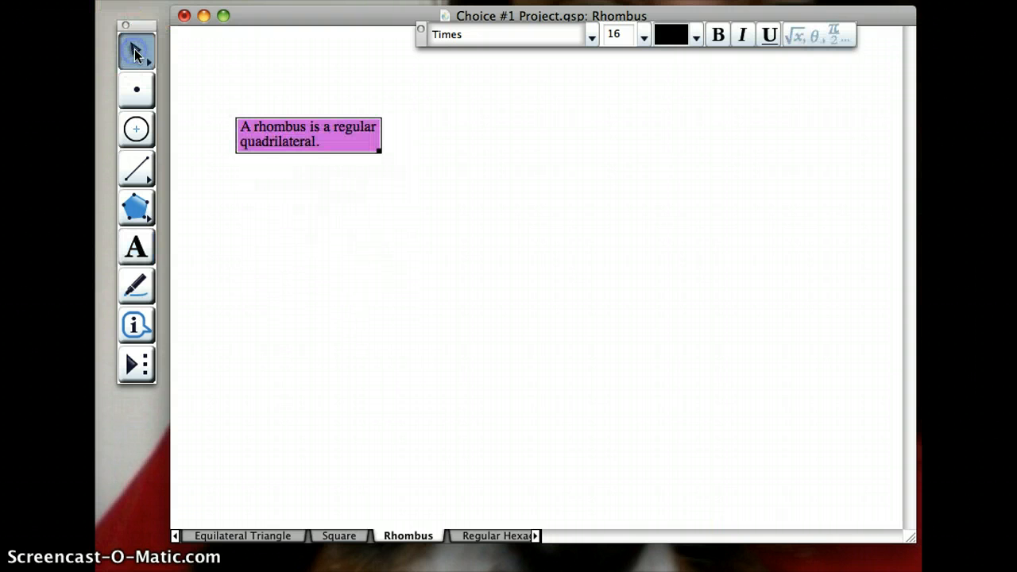
click(311, 235)
click(312, 239)
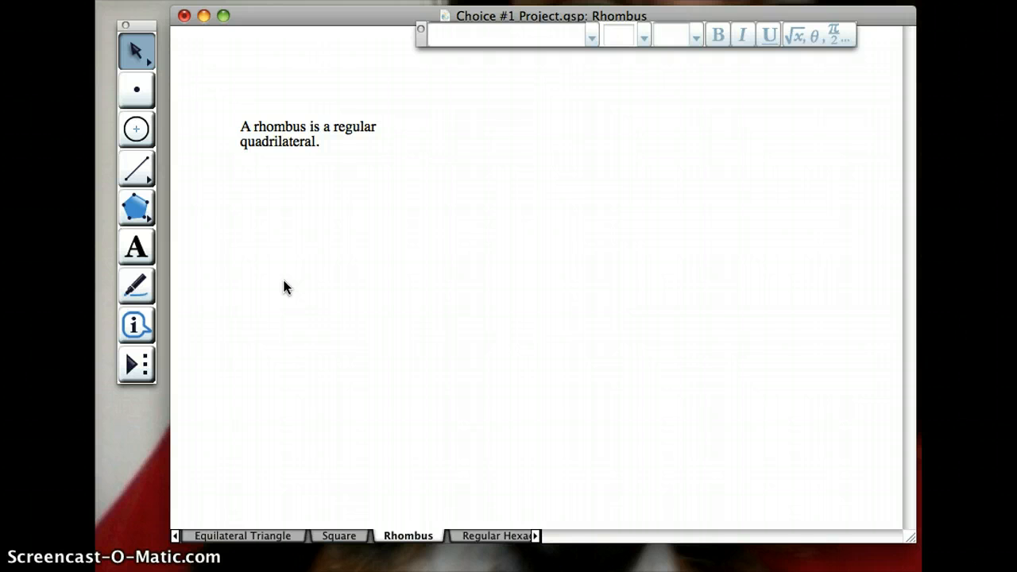
click(247, 230)
click(270, 264)
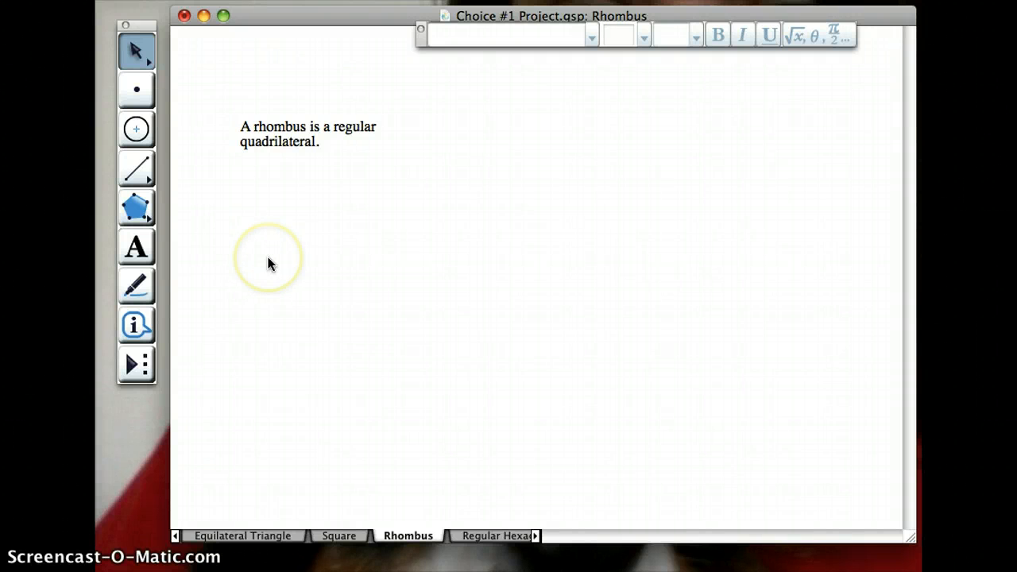
- Construct two equal overlapping circles side by side, each passing through the other's center
click(137, 131)
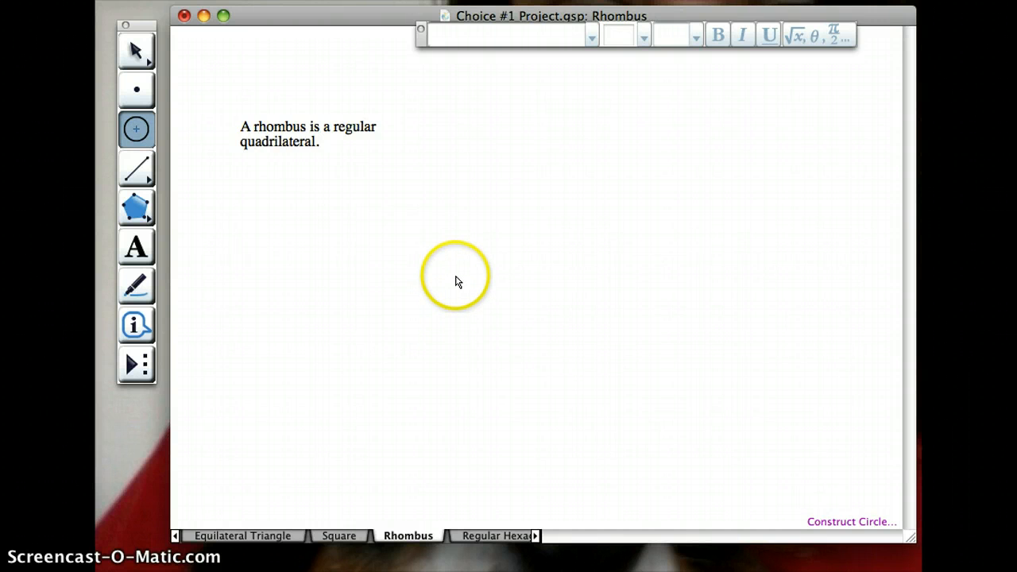
mouse_move(455, 276)
mouse_down()
mouse_move(554, 278)
mouse_move(455, 276)
mouse_up()
click(153, 68)
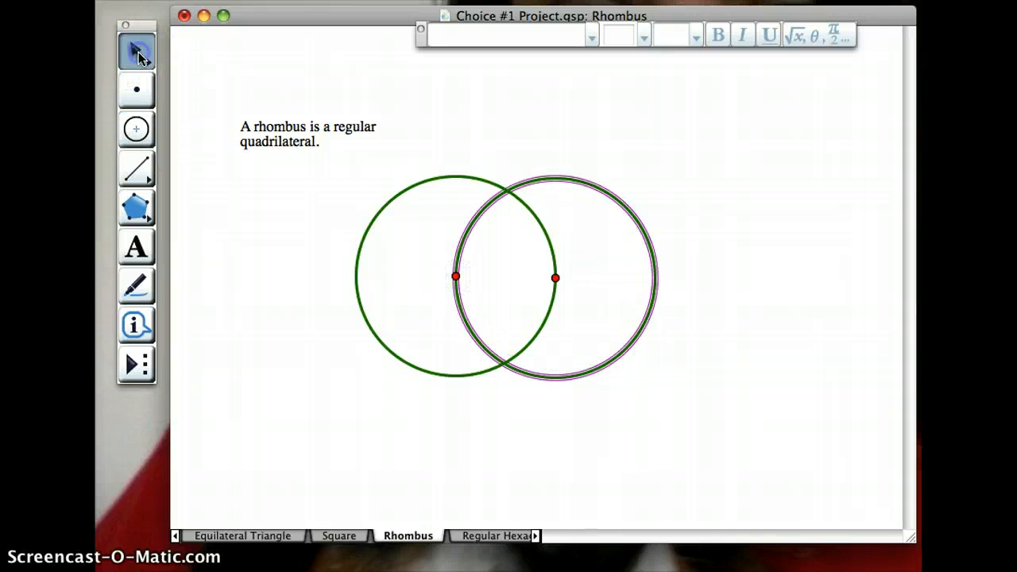
click(270, 280)
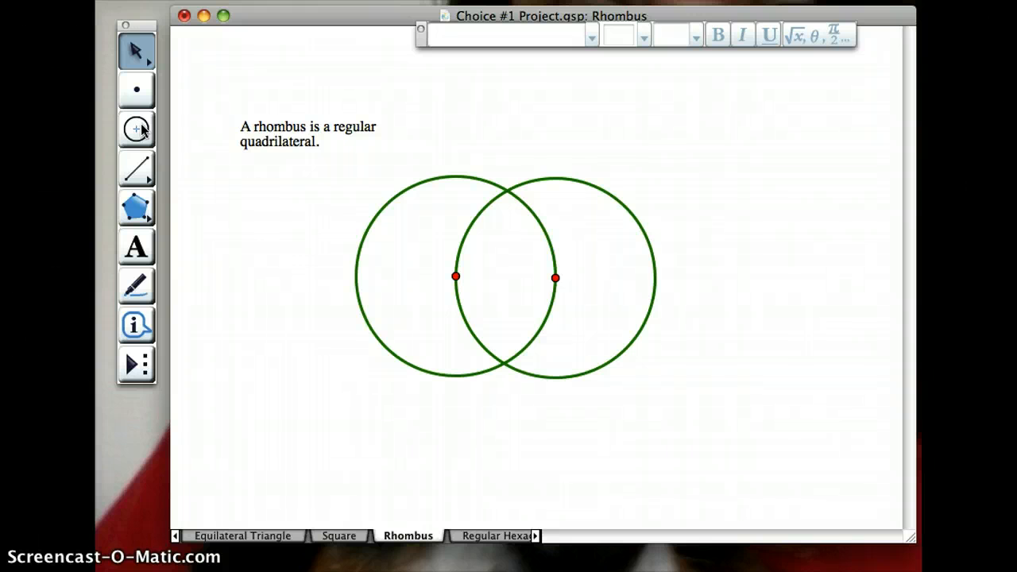
- Draw a segment joining the centers of the two circles as the rhombus's upper side
click(136, 171)
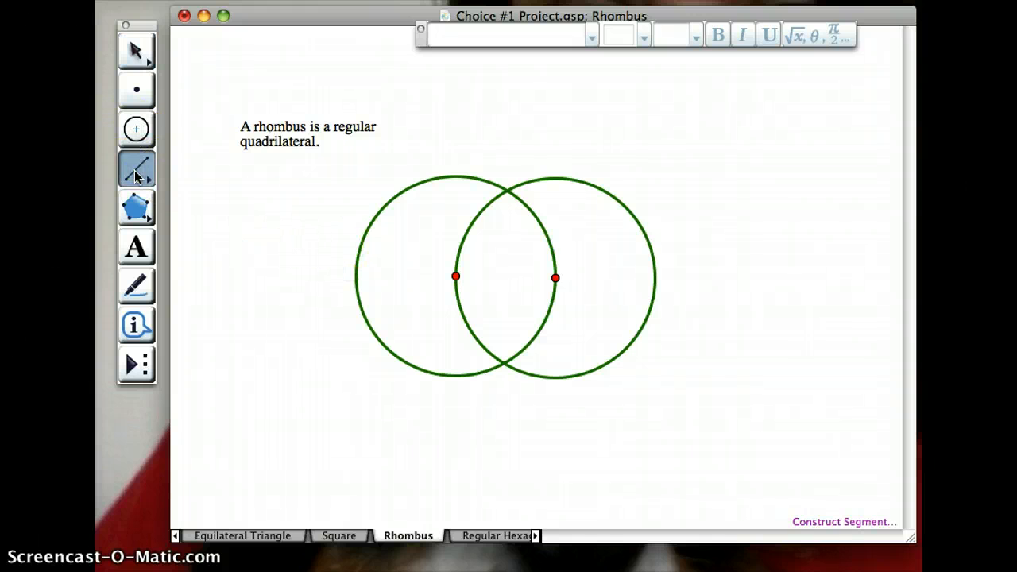
click(455, 277)
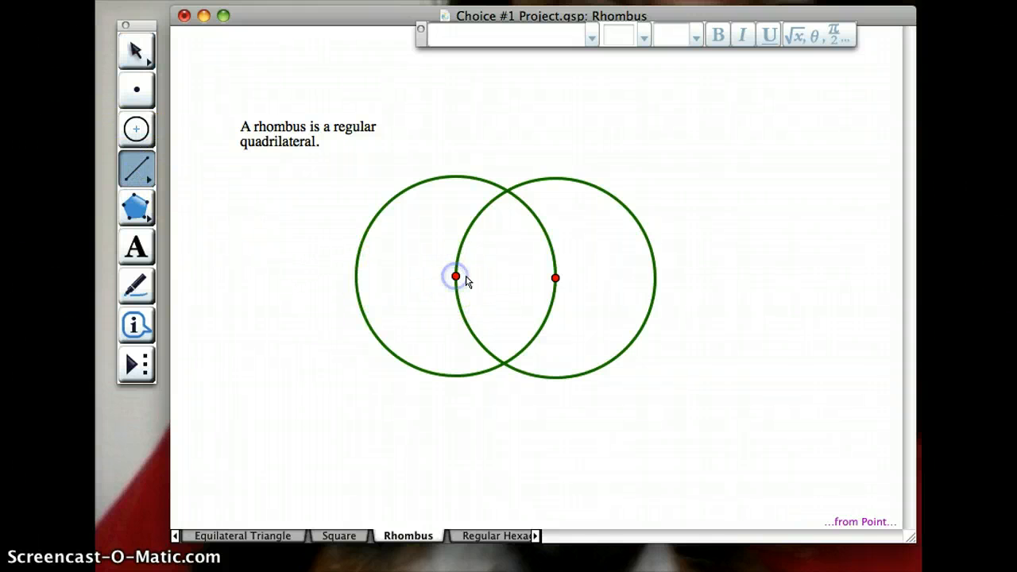
click(554, 277)
click(136, 52)
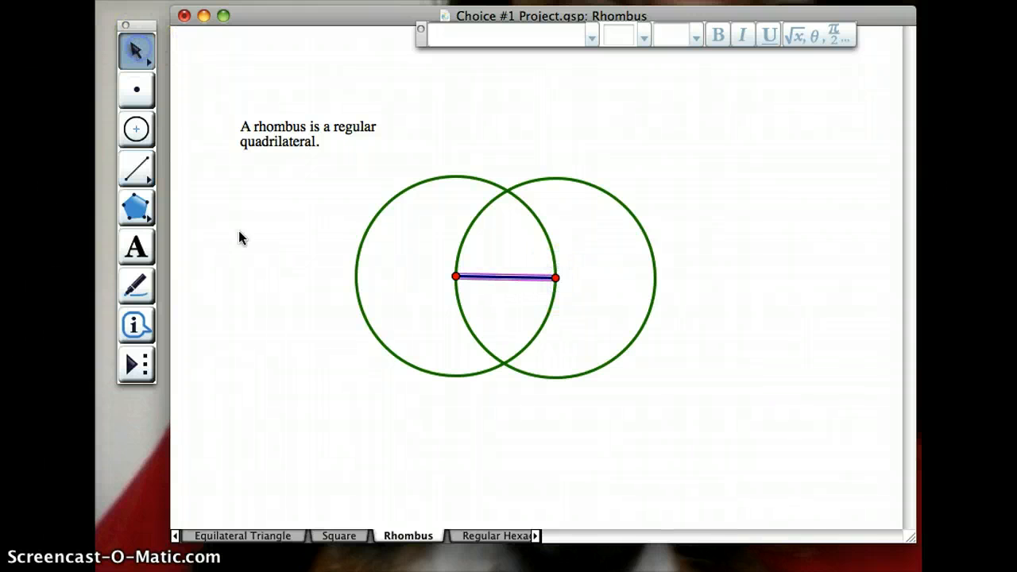
click(352, 318)
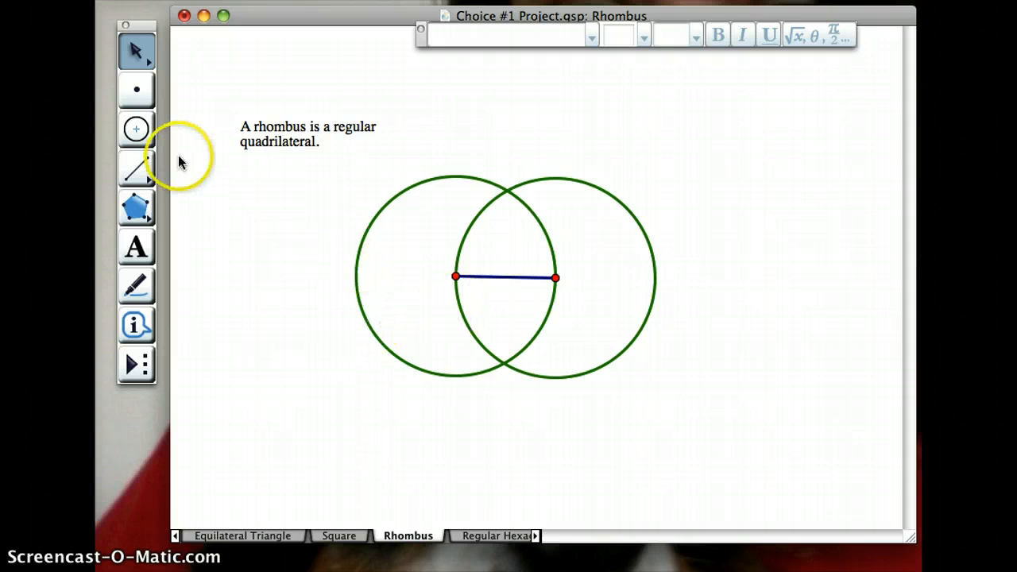
- Construct a third circle centered on the lowest part of the right circle and passing through the right circle's center
click(138, 131)
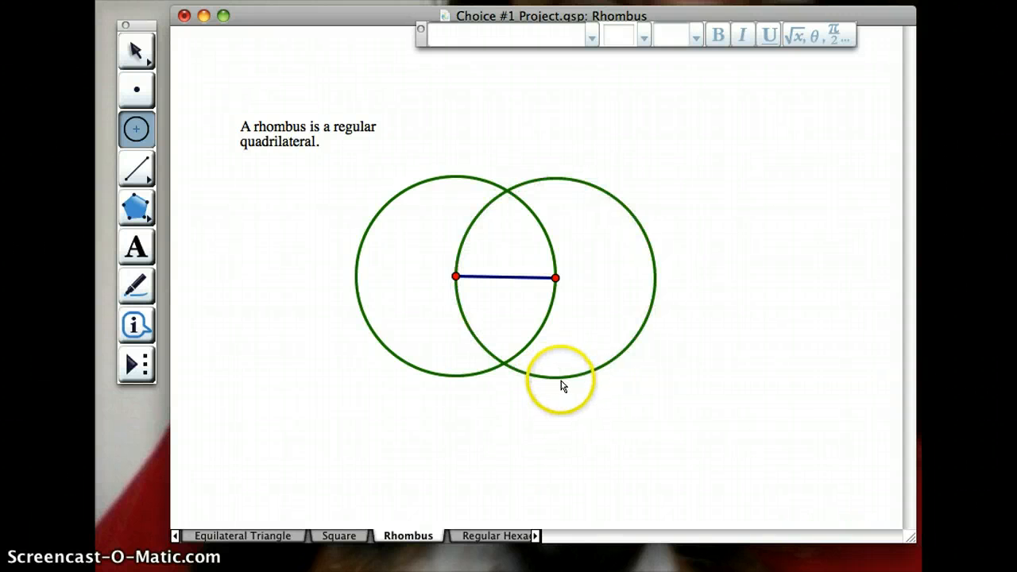
drag(560, 379, 555, 278)
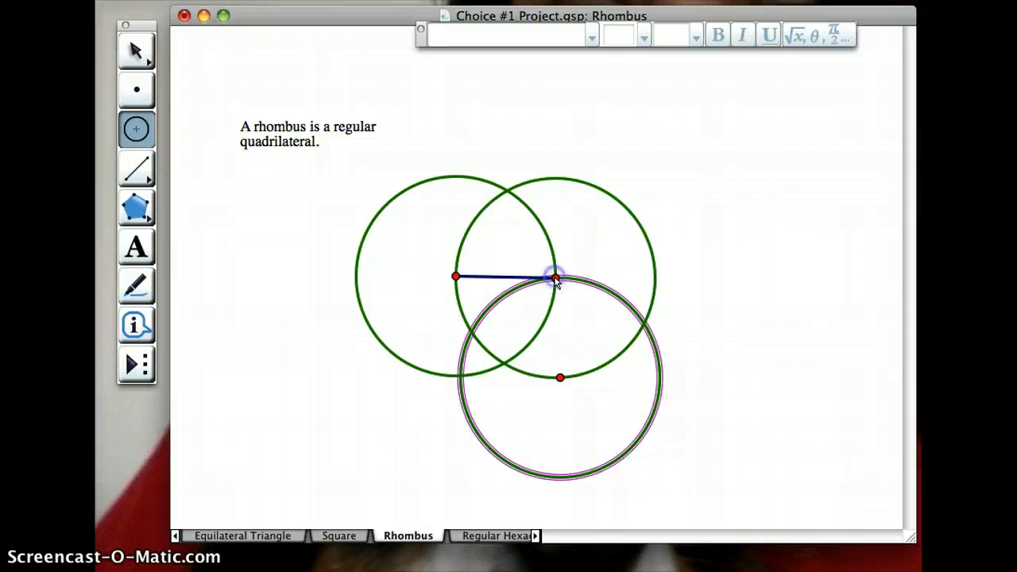
click(133, 62)
- Draw a segment from the right circle's center to the third circle's center as the rhombus's right side
click(135, 163)
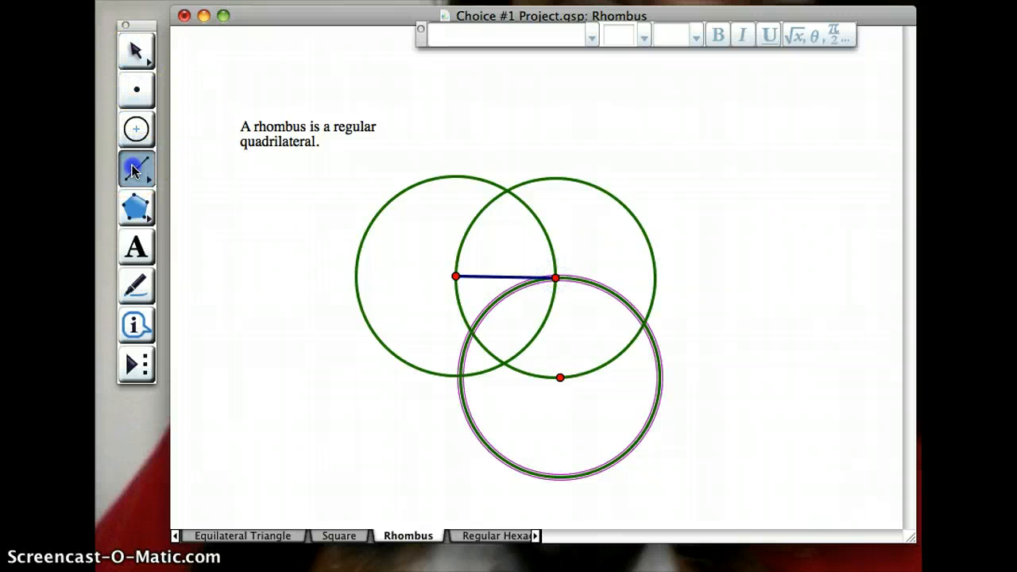
click(554, 278)
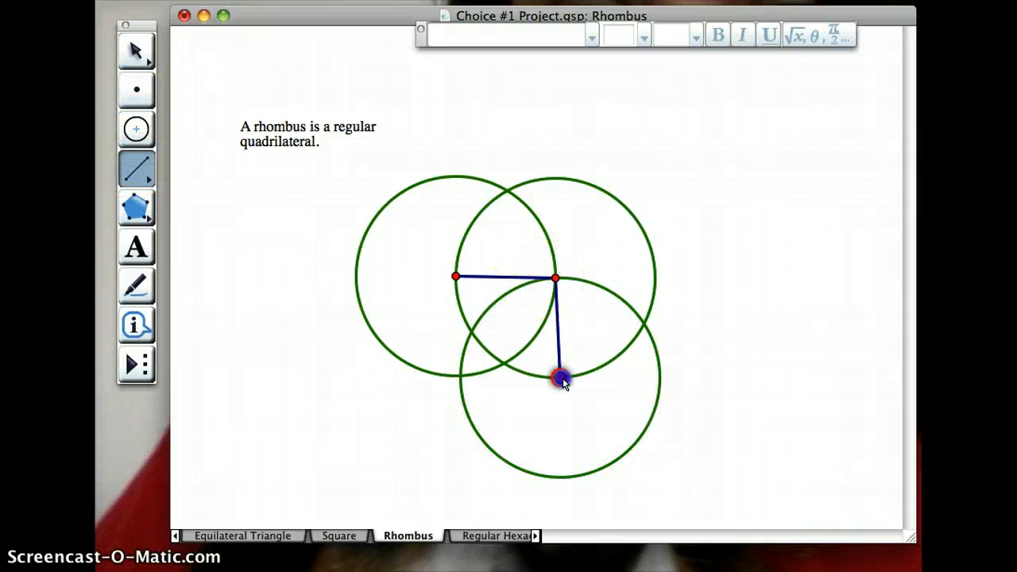
click(560, 377)
click(131, 46)
click(501, 275)
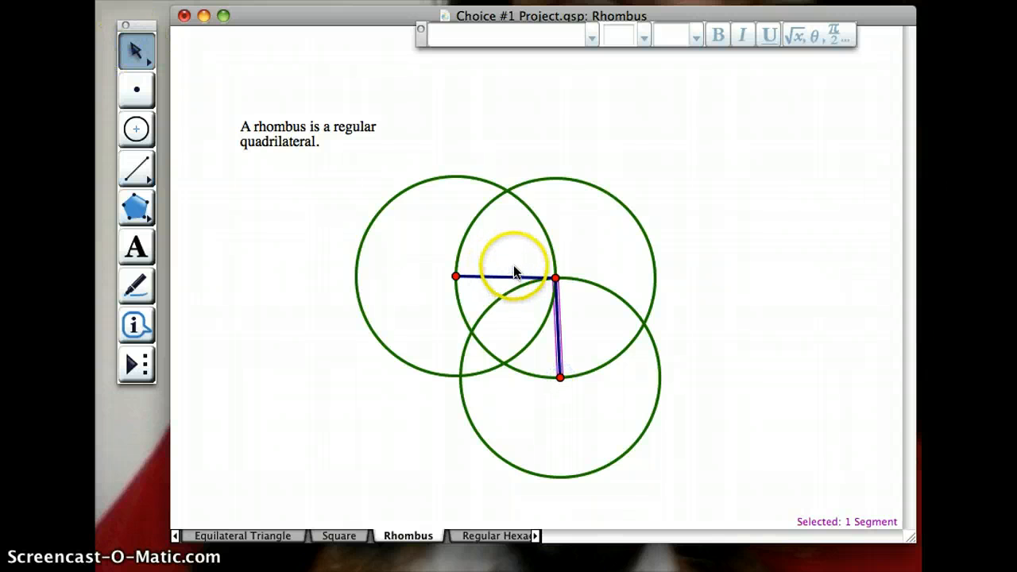
click(514, 269)
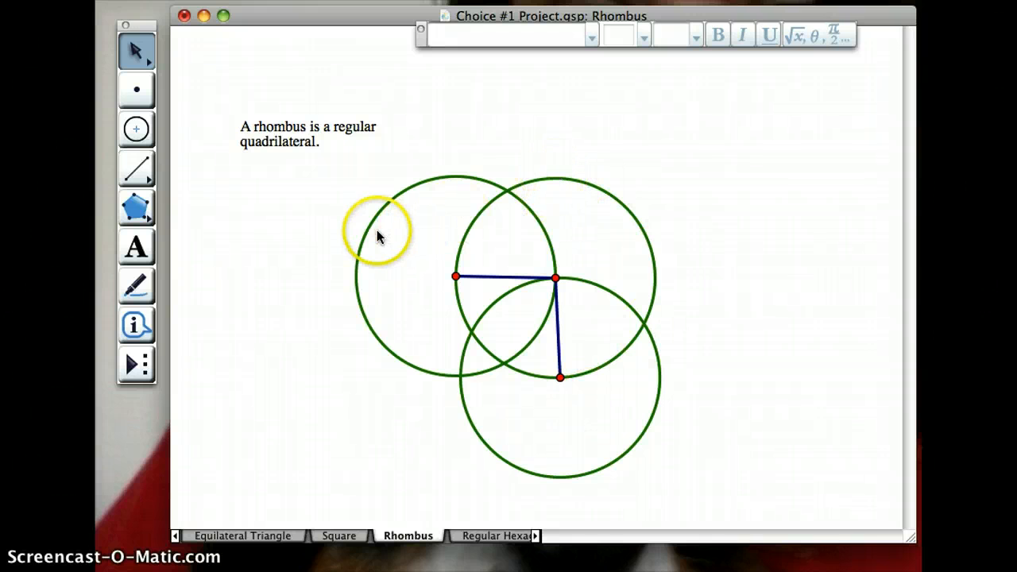
- Mark the lower-left intersection of the left and third circles and join it to their centers with segments, closing the rhombus
click(460, 375)
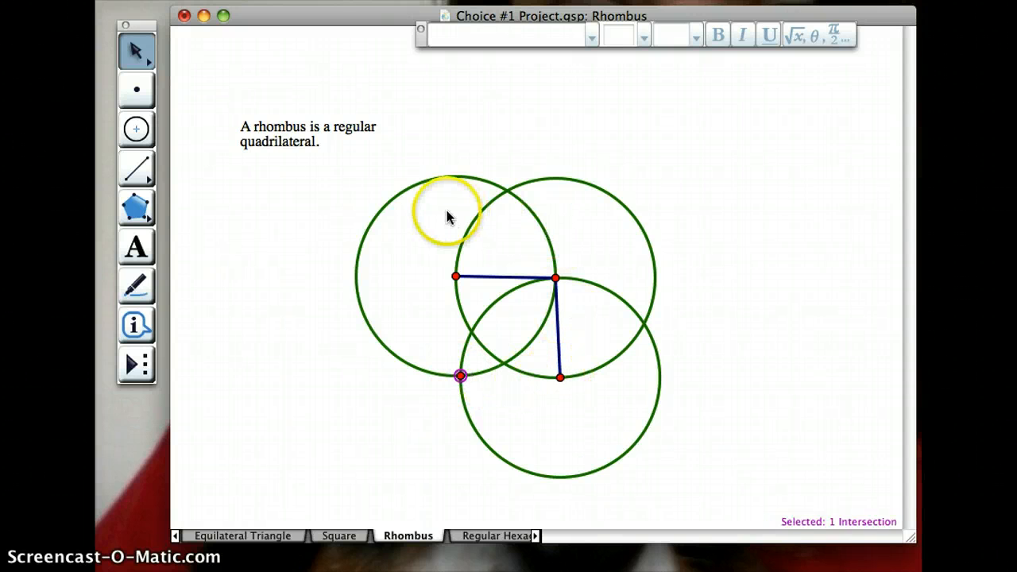
click(136, 167)
click(455, 277)
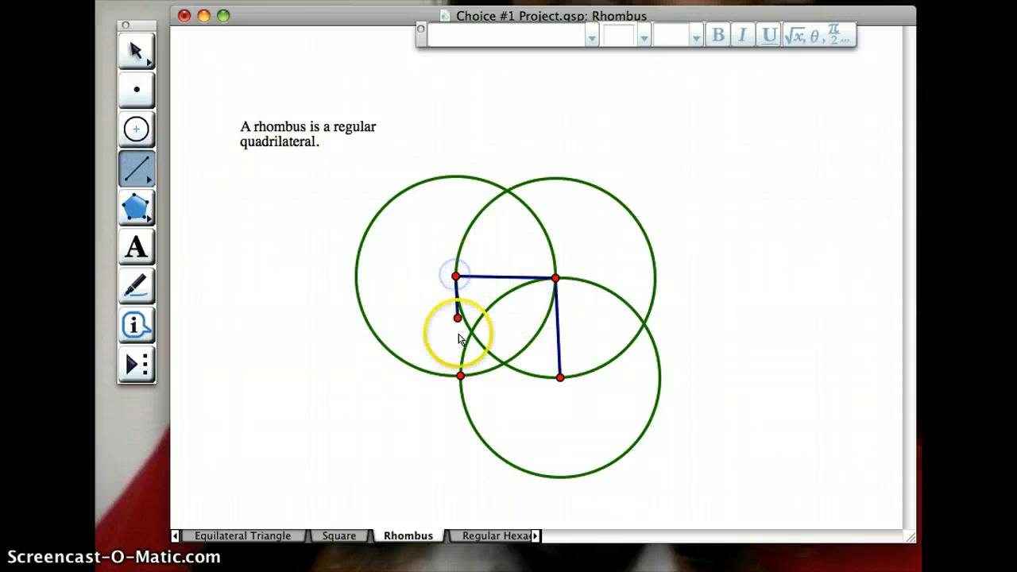
click(460, 374)
click(460, 374)
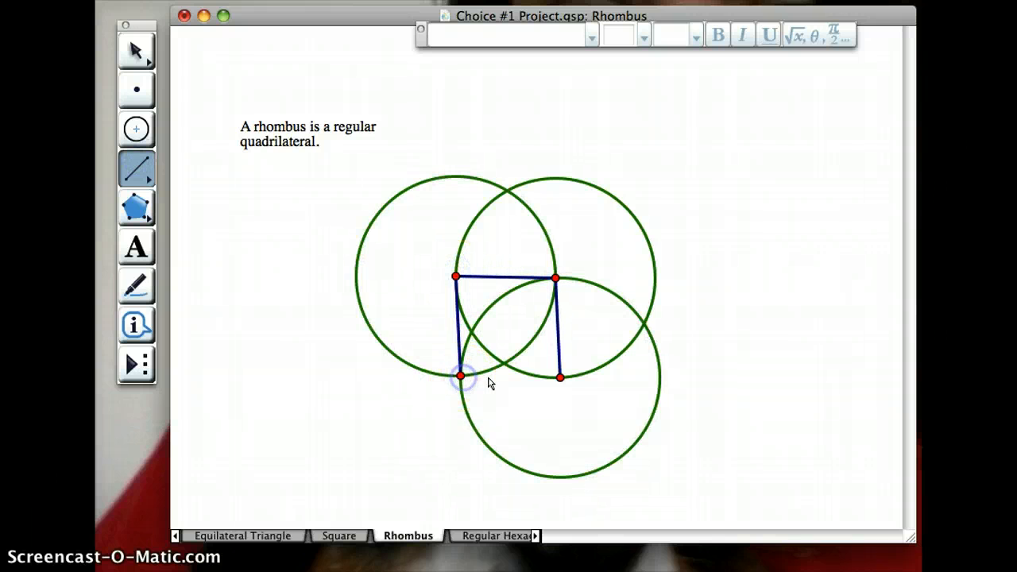
click(560, 376)
click(147, 57)
click(245, 265)
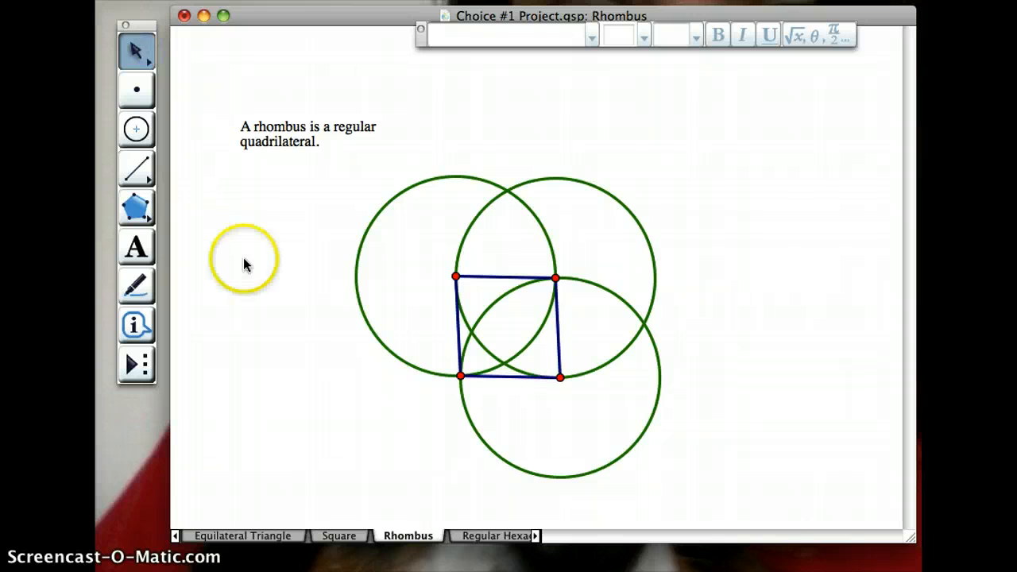
click(136, 208)
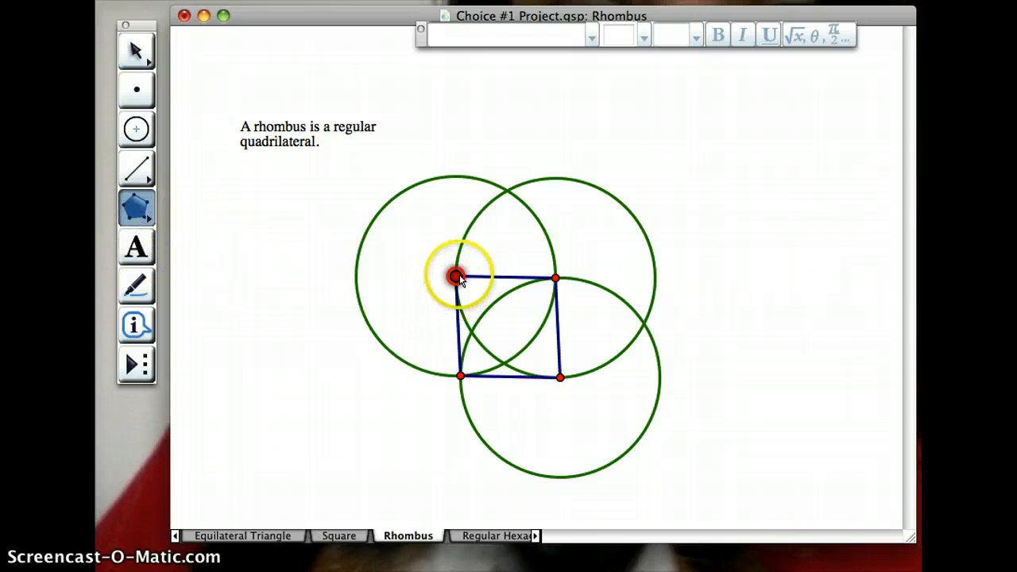
click(455, 277)
click(460, 375)
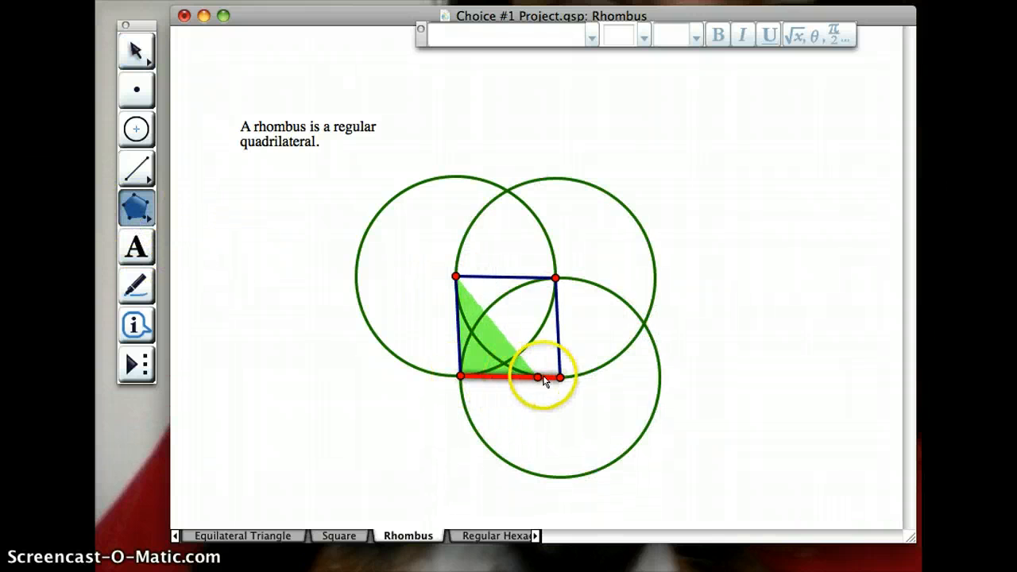
double_click(561, 379)
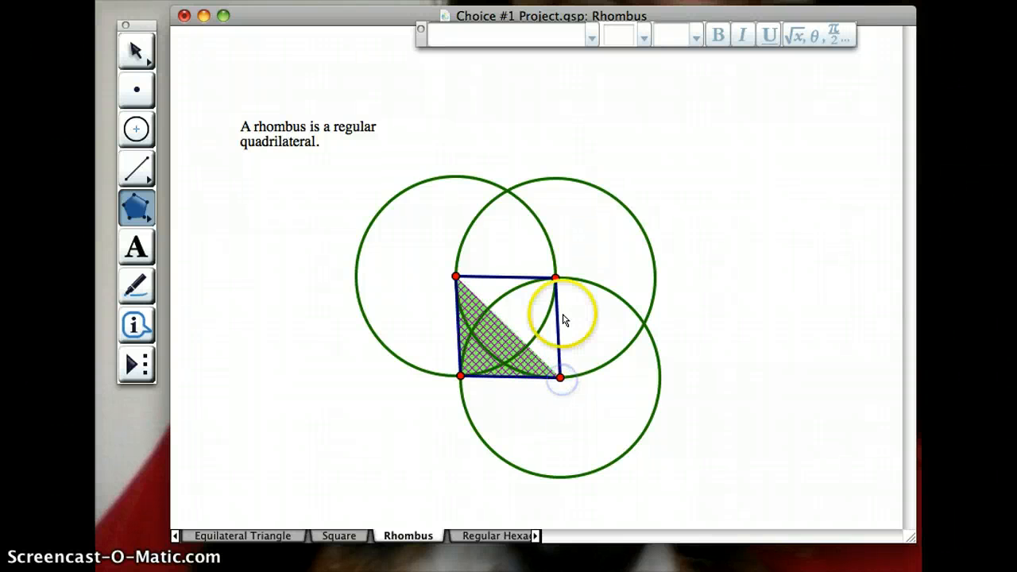
key(Delete)
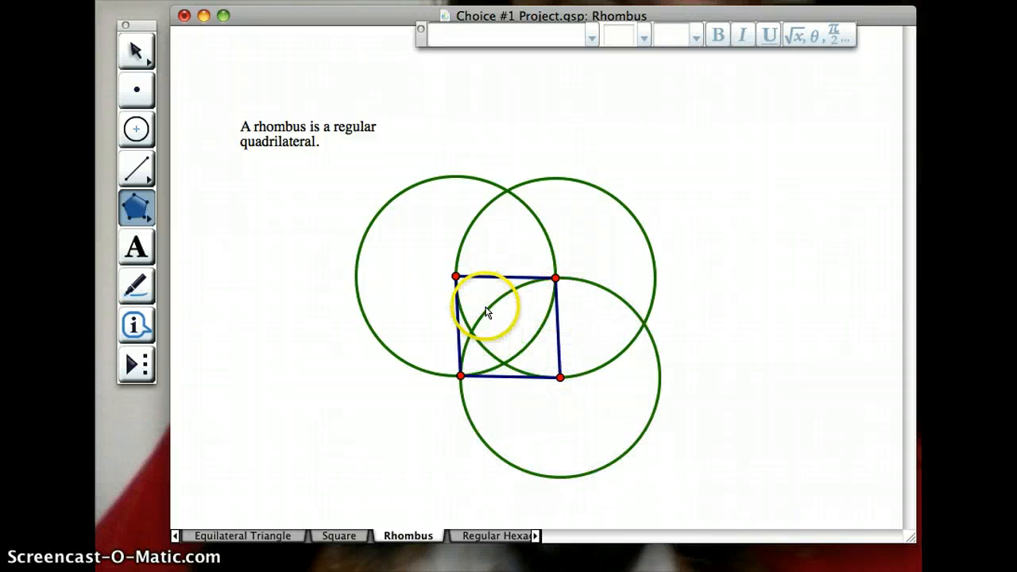
- Construct a filled polygon interior through the rhombus's four vertices
click(455, 277)
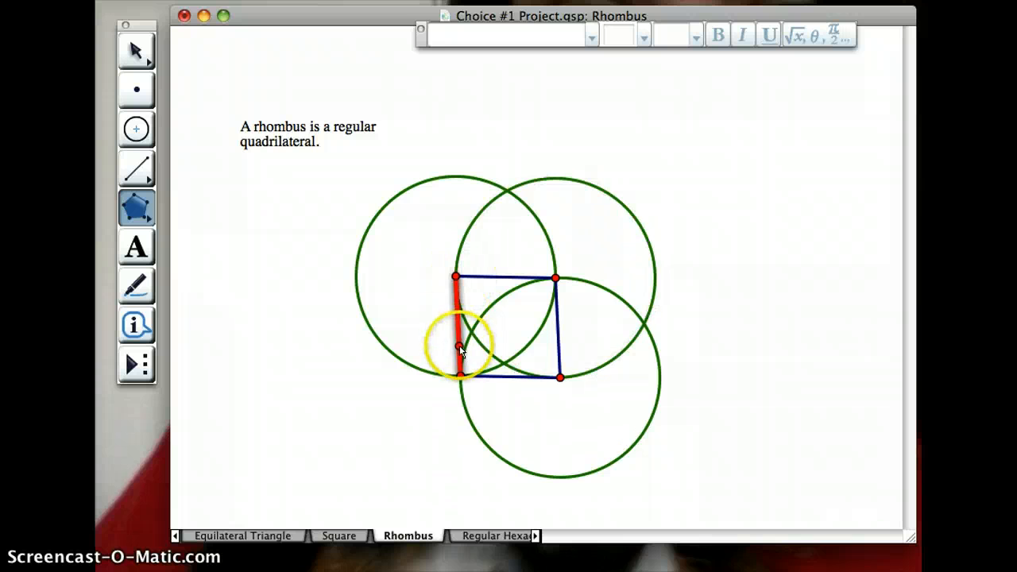
click(460, 375)
click(560, 377)
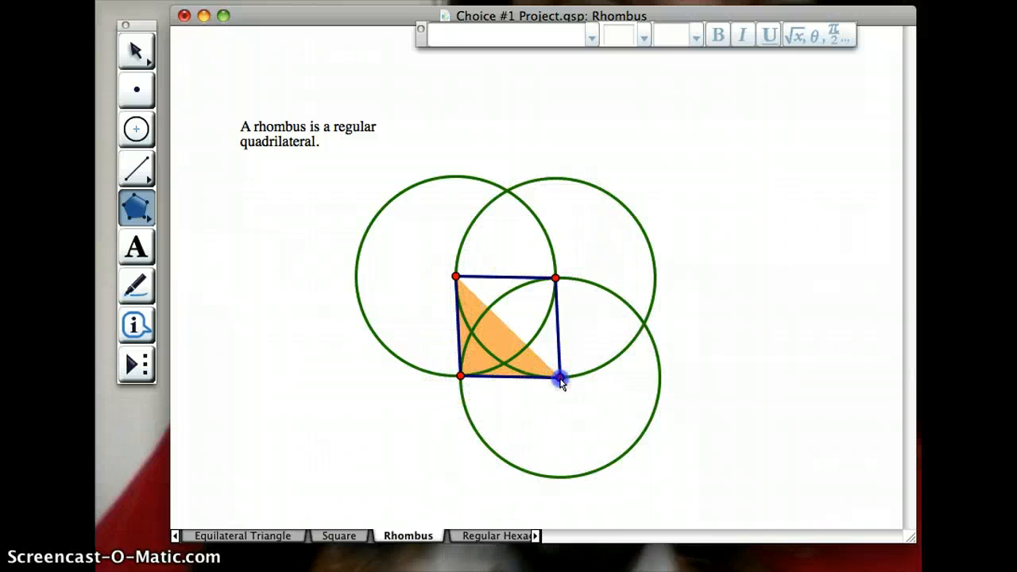
click(554, 277)
click(455, 277)
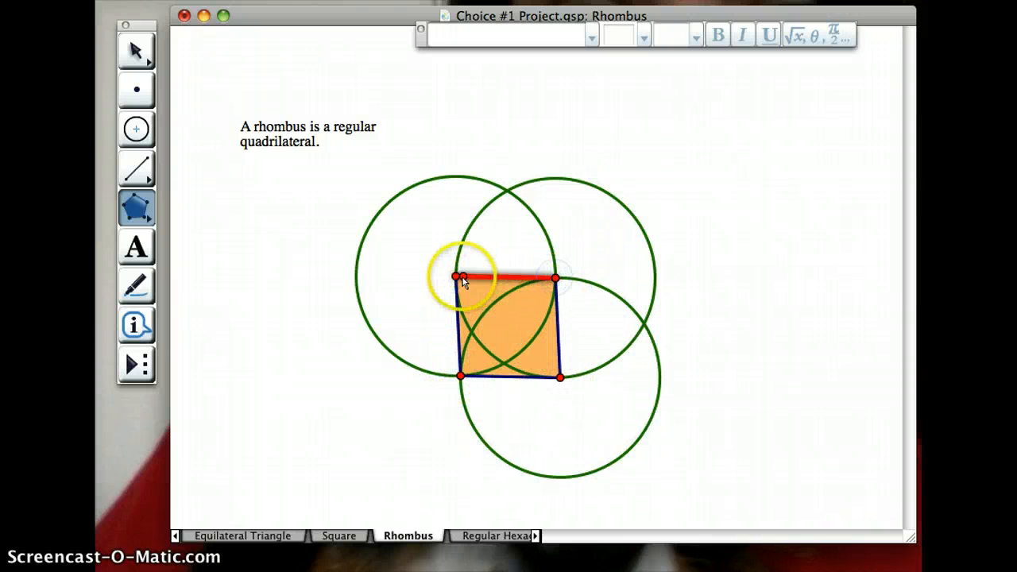
click(142, 51)
click(291, 347)
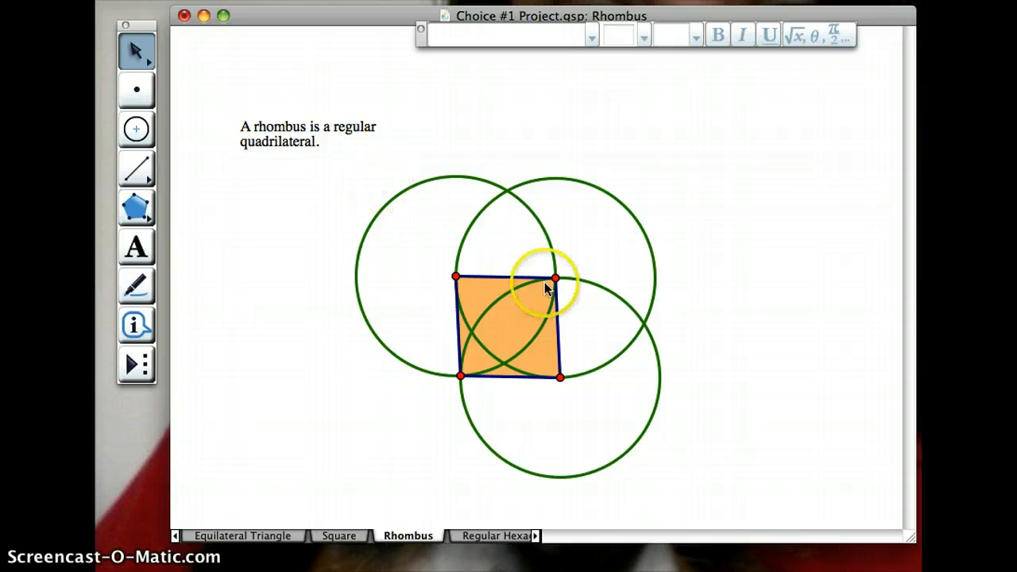
- Move the rhombus's lower-right vertex up and to the right along the circle to slant the shape
drag(560, 377, 628, 345)
click(761, 333)
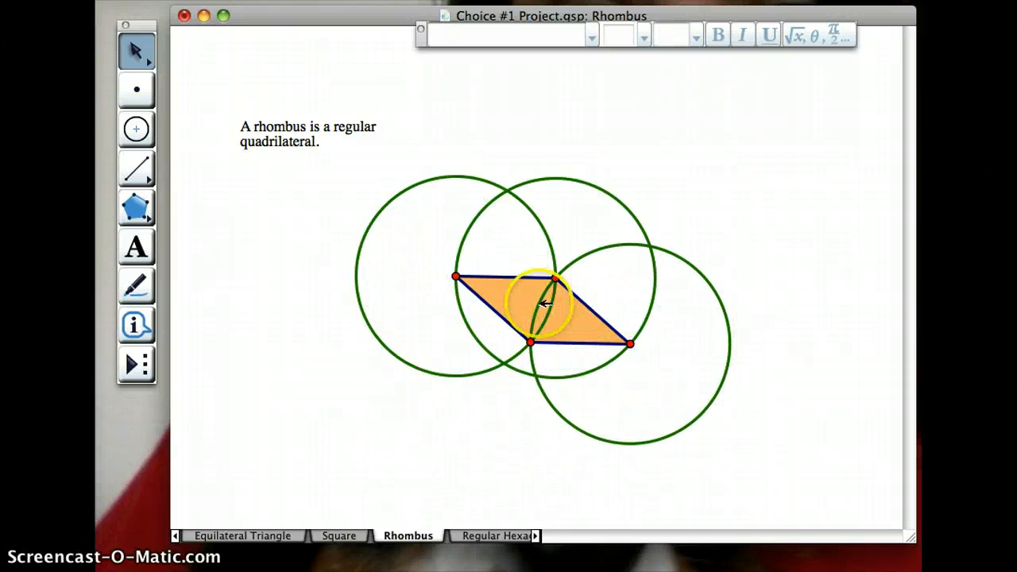
- Measure the lengths of the rhombus's four sides and keep the measurements on the page
click(517, 278)
click(494, 309)
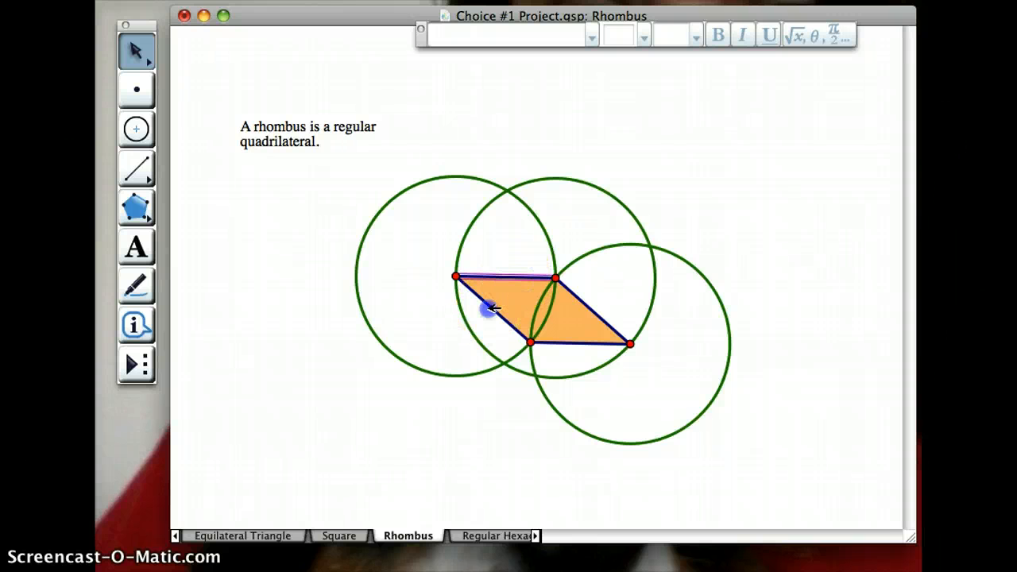
click(578, 343)
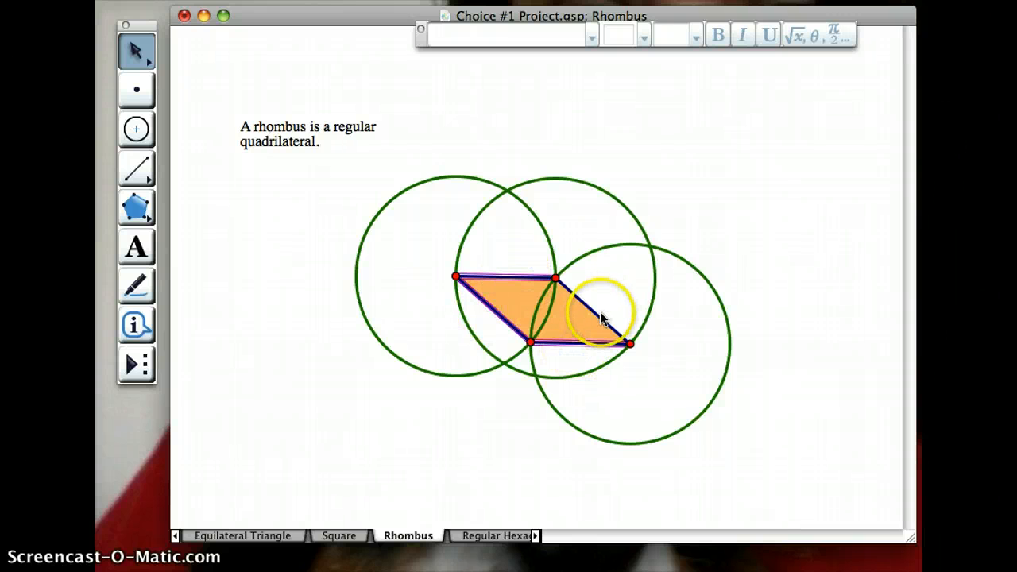
click(601, 316)
click(541, 0)
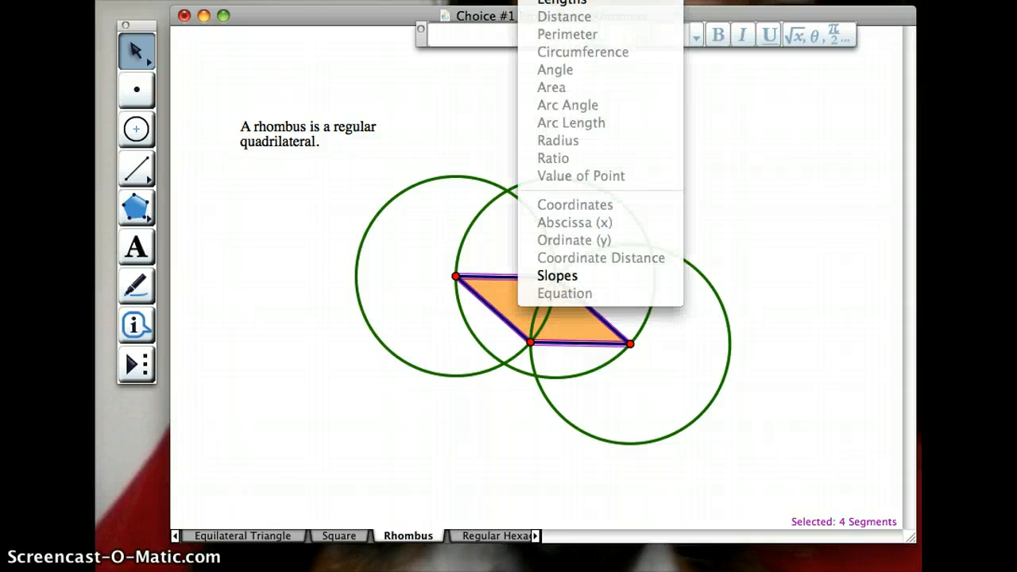
click(562, 1)
click(322, 363)
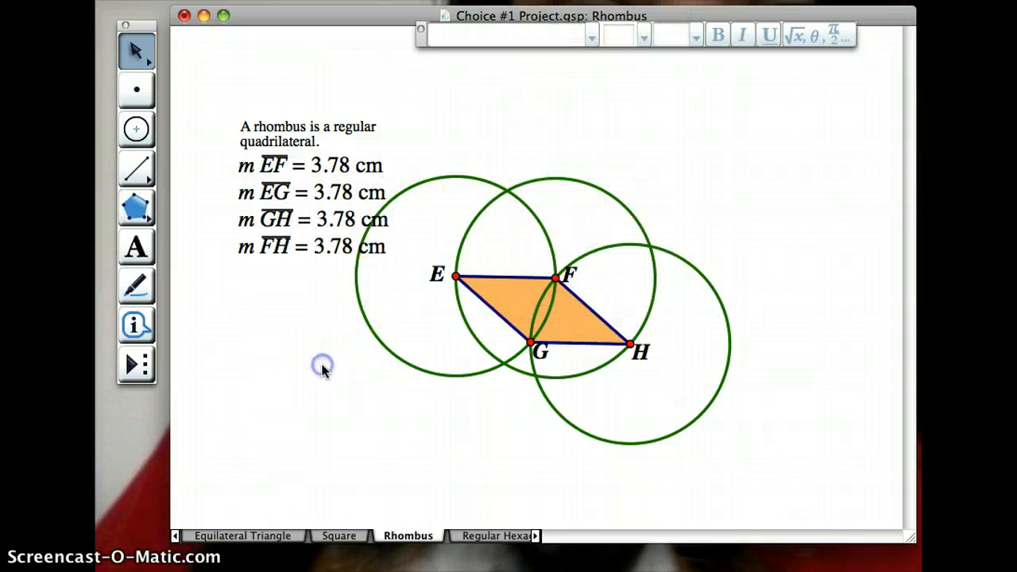
- Move vertex H down and left along its circle to make the rhombus nearly square, and shift the whole figure right and slightly down by vertex G
drag(631, 343, 564, 380)
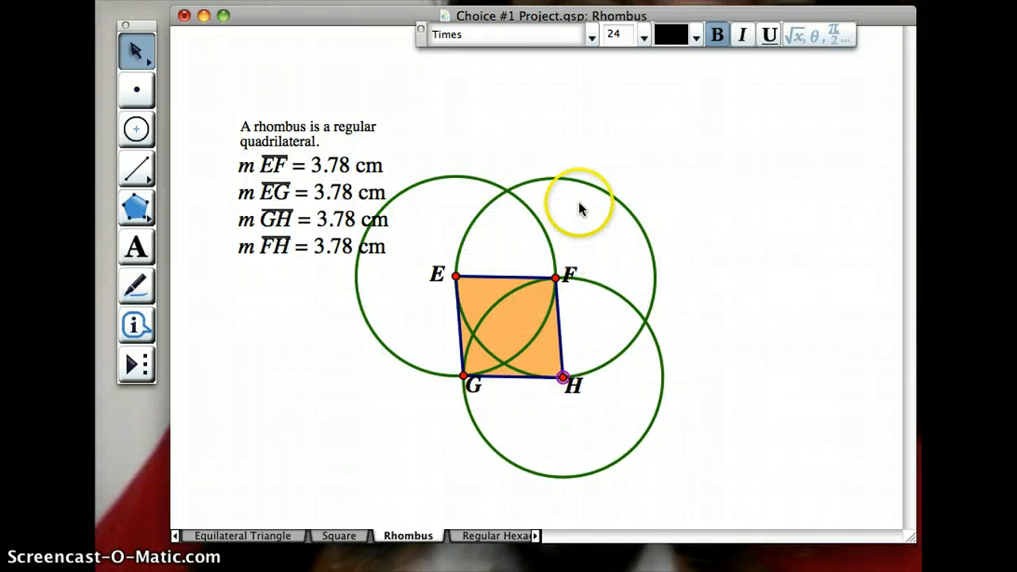
click(494, 188)
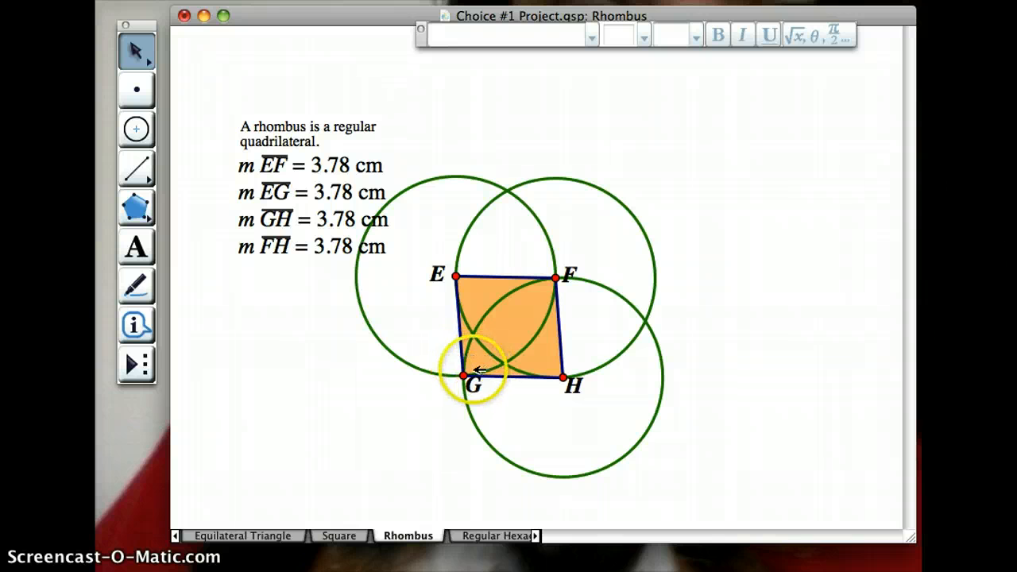
drag(463, 373, 530, 394)
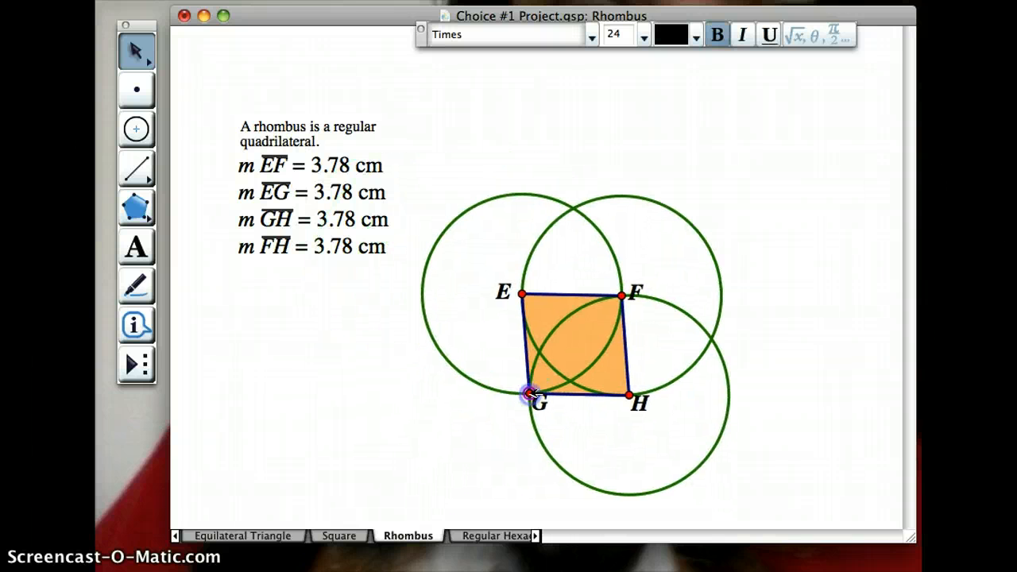
click(641, 151)
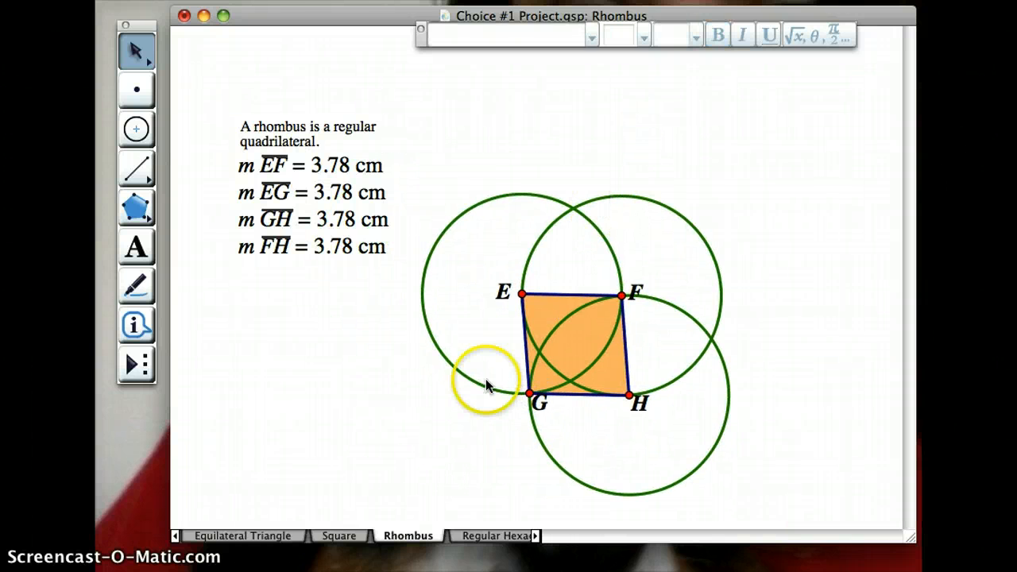
- On the Regular Hexagon page, add the caption "A regular hexagon is a hexagon with equal sides. (lengths)"
click(488, 537)
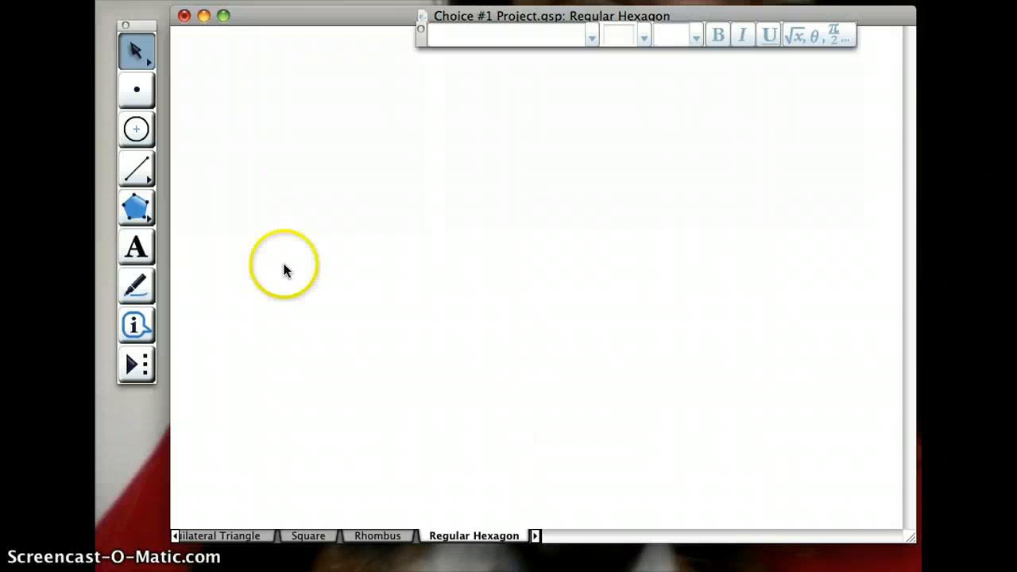
click(136, 246)
drag(241, 138, 381, 270)
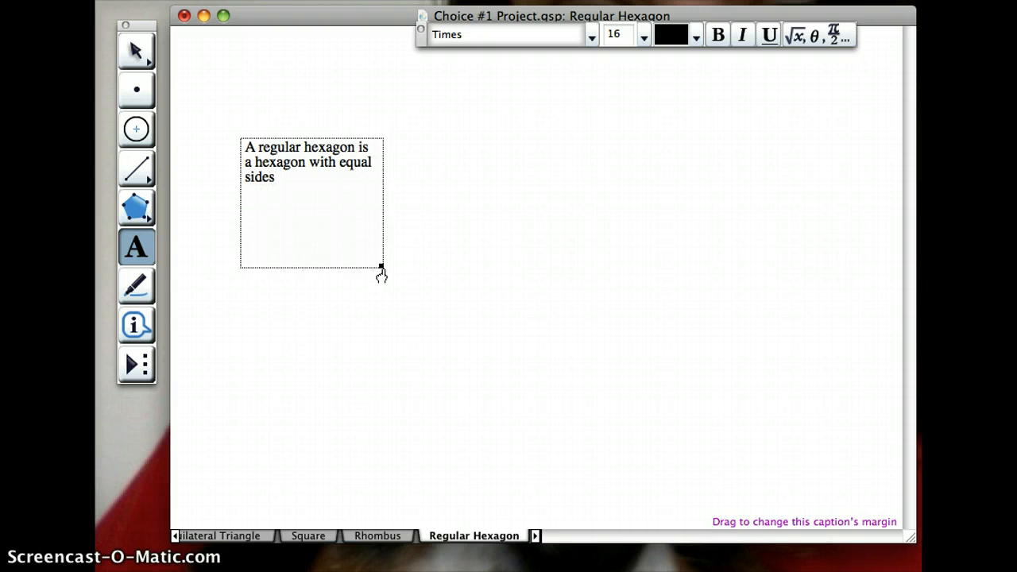
click(351, 213)
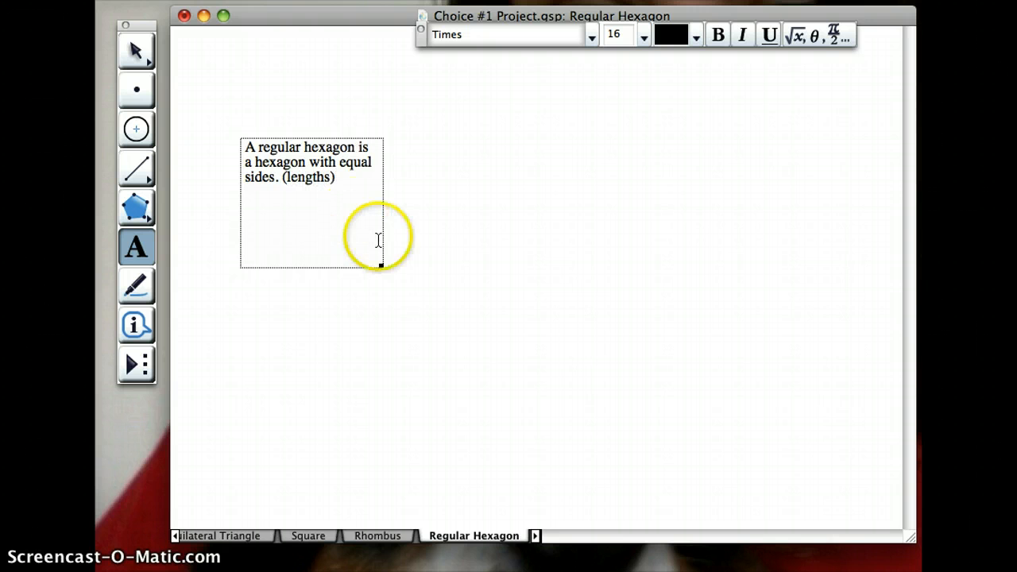
click(429, 290)
click(142, 49)
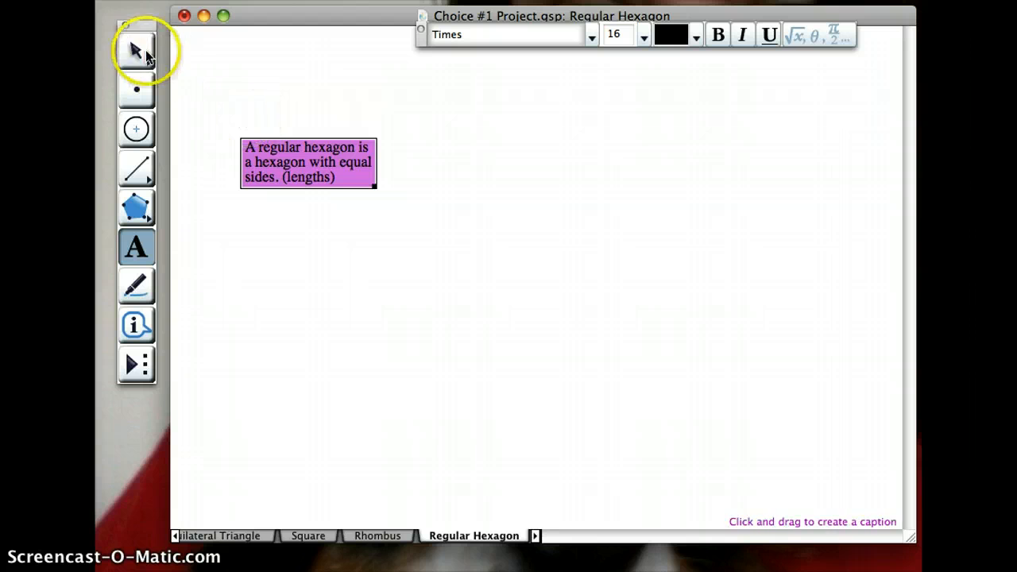
click(424, 350)
click(305, 316)
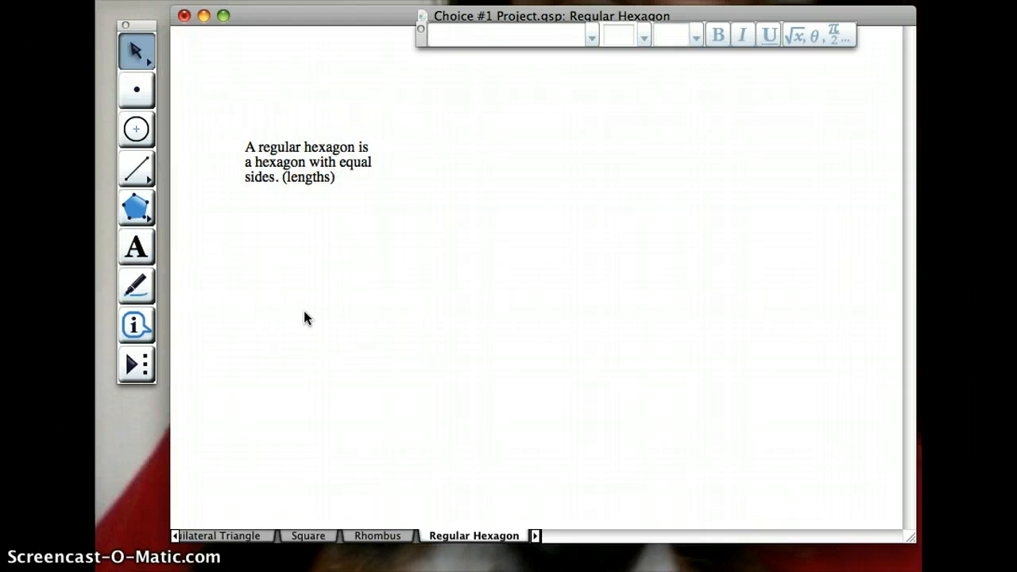
- Construct a circle in the middle of the page and a second one centered on its upper radius point, passing through the first center
click(133, 139)
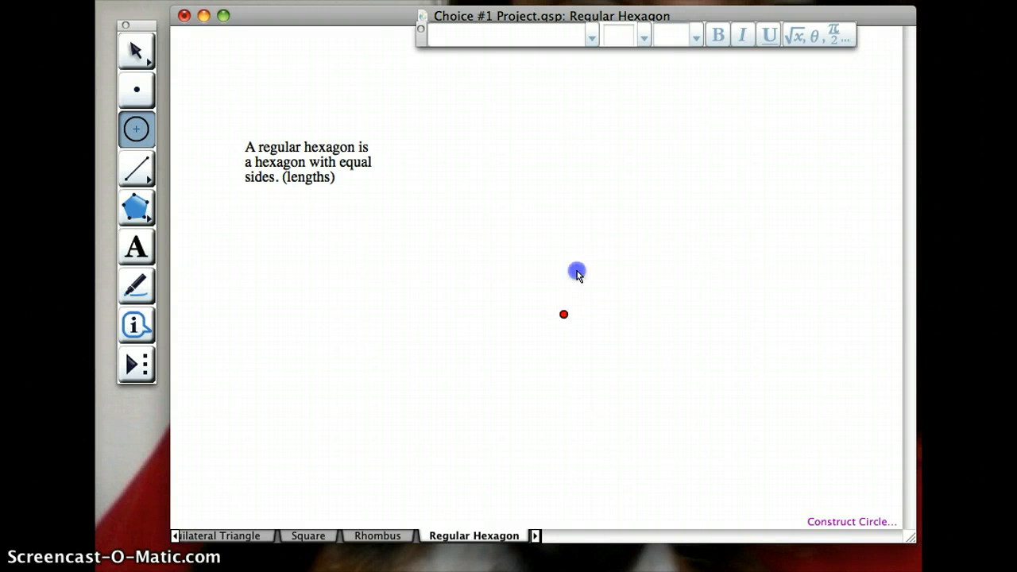
drag(577, 273, 585, 236)
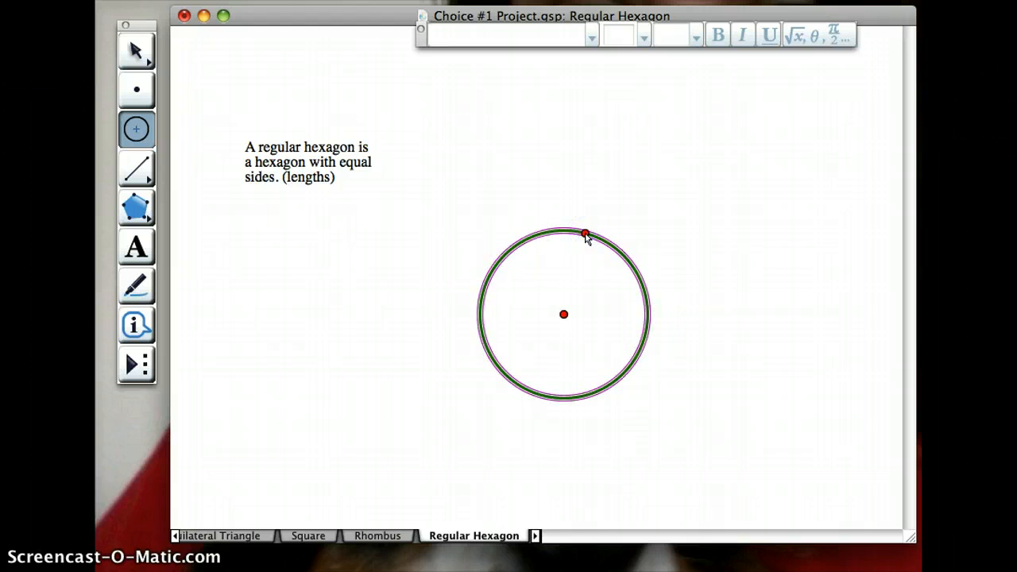
click(563, 314)
click(585, 234)
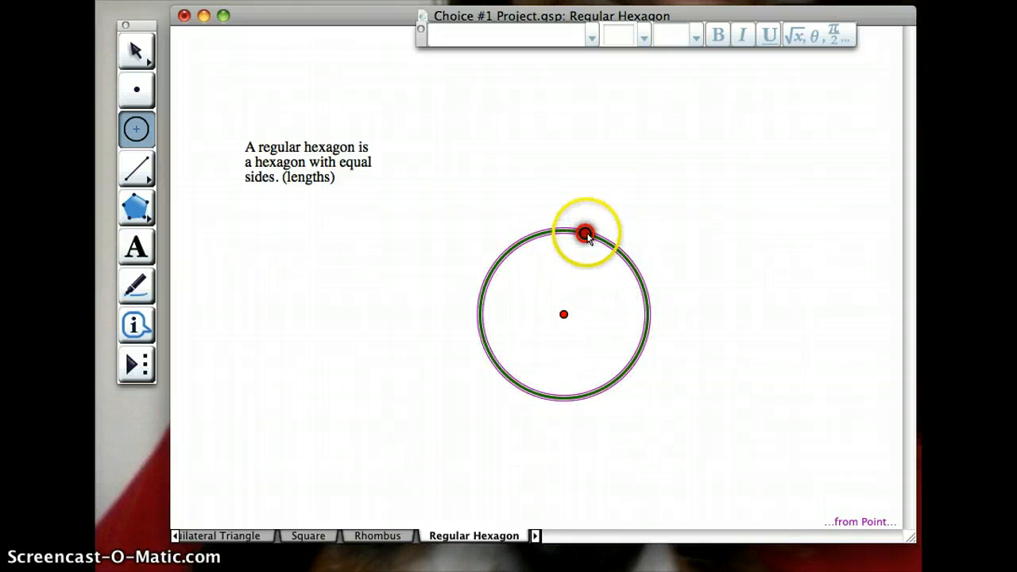
click(585, 234)
click(563, 315)
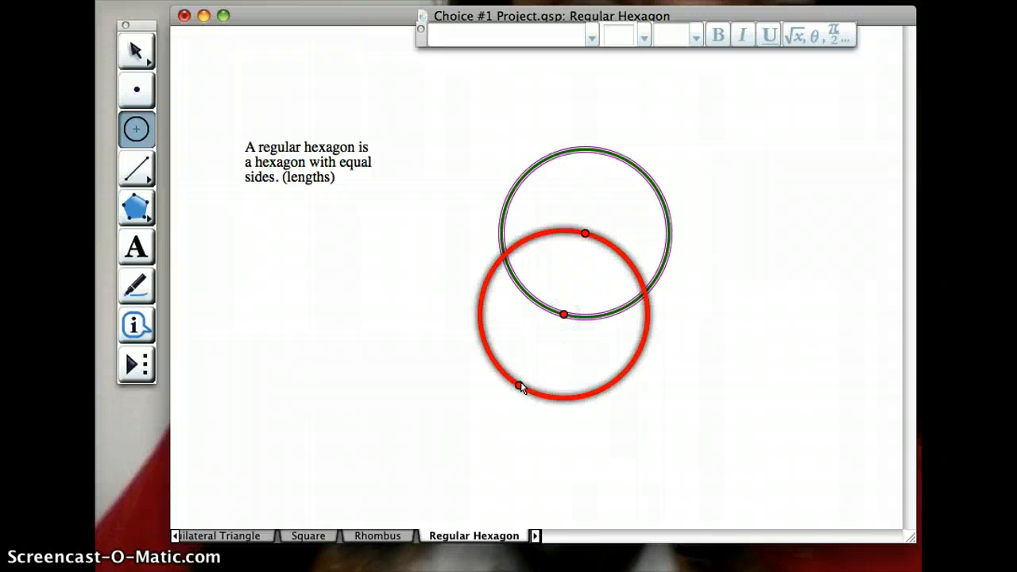
click(136, 54)
click(304, 243)
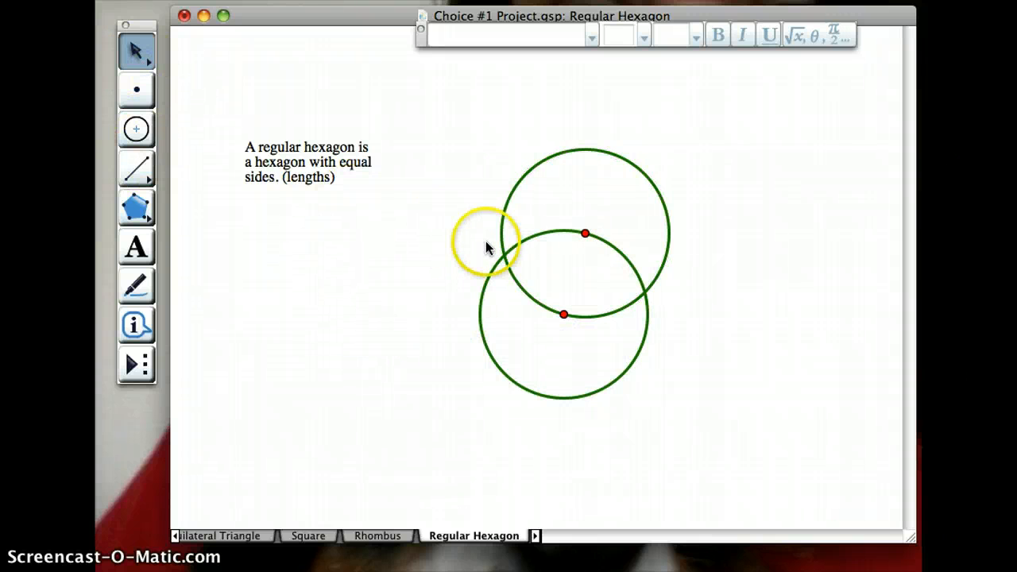
- Mark both intersection points of the two circles and select them with the upper circle's center
click(503, 255)
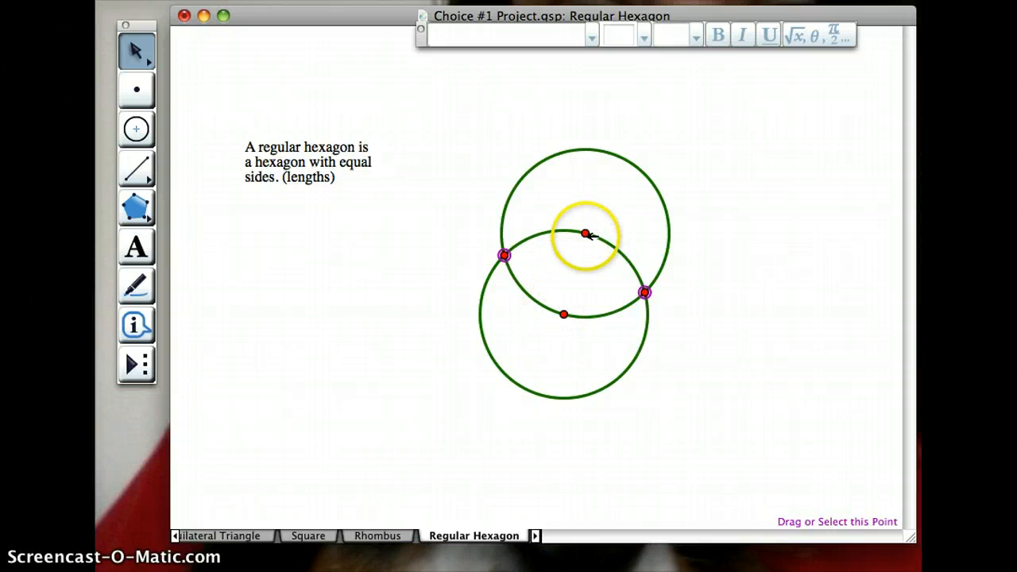
click(585, 233)
click(504, 254)
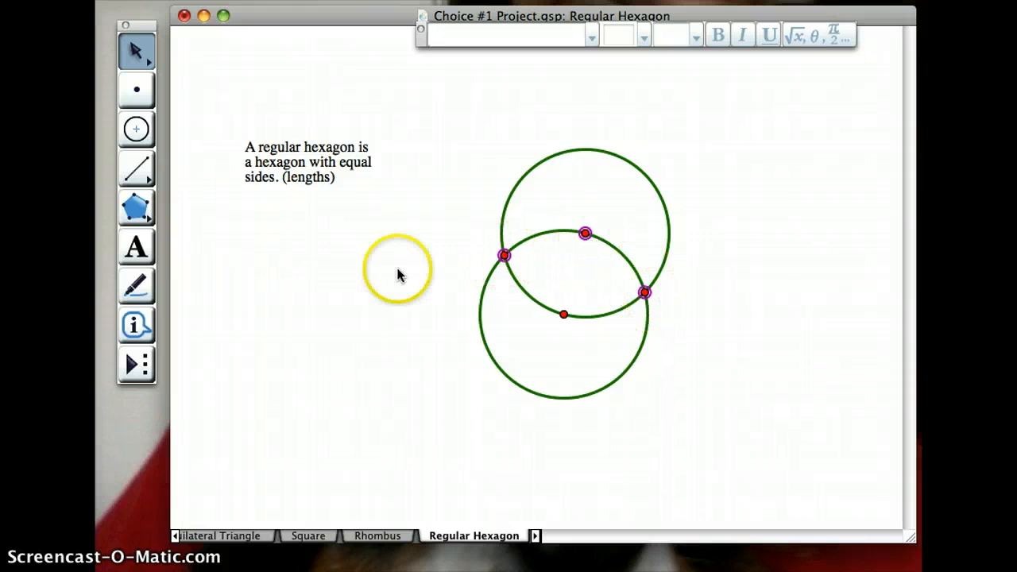
- Draw segments from the upper circle's center to the left and right intersection points as the first two hexagon sides
click(136, 170)
click(583, 235)
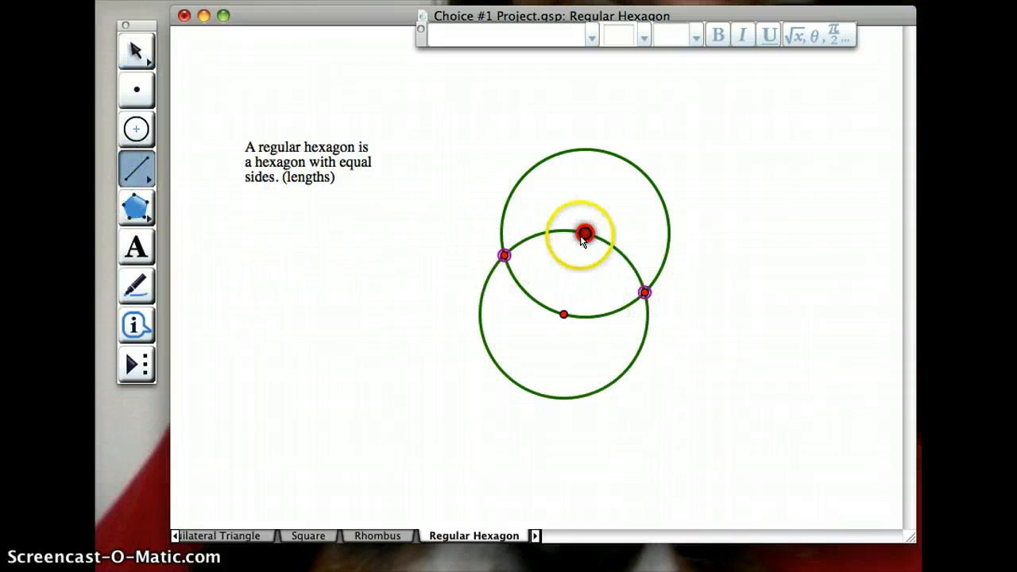
click(504, 254)
click(583, 235)
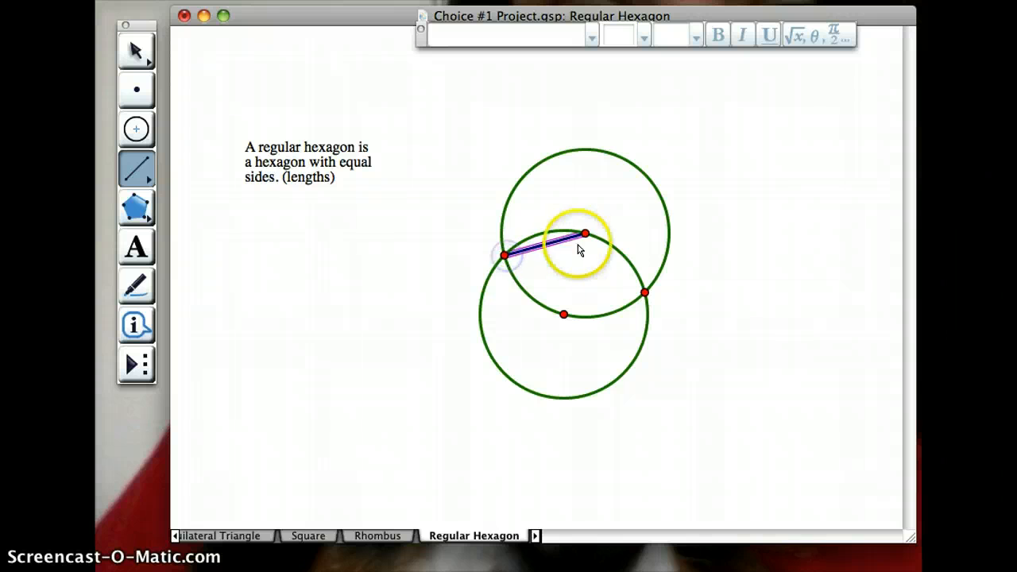
click(644, 293)
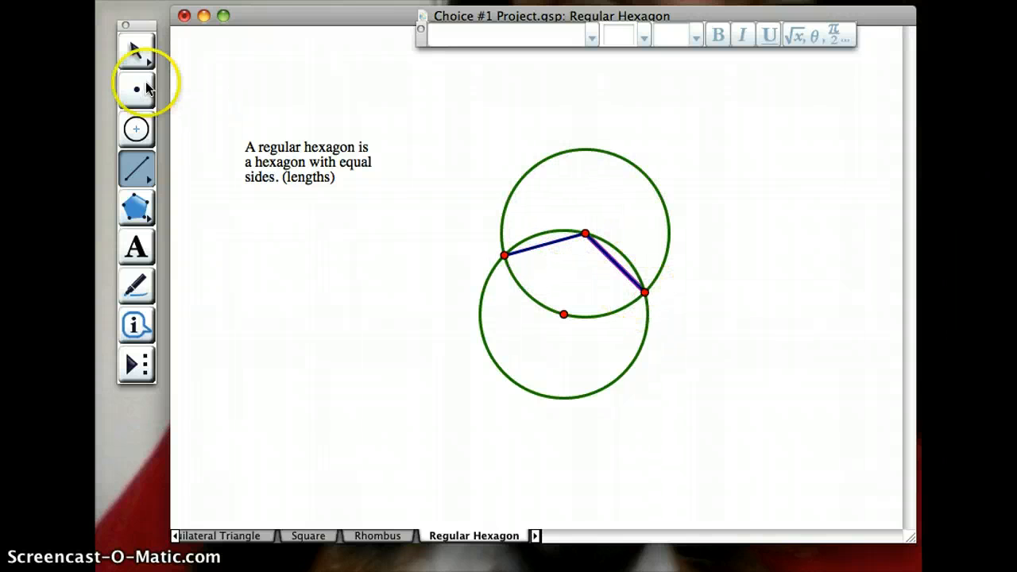
click(133, 52)
click(276, 268)
- Construct four more equal circles counterclockwise around the original circle, each centered on the next intersection and passing through the previous center
click(136, 129)
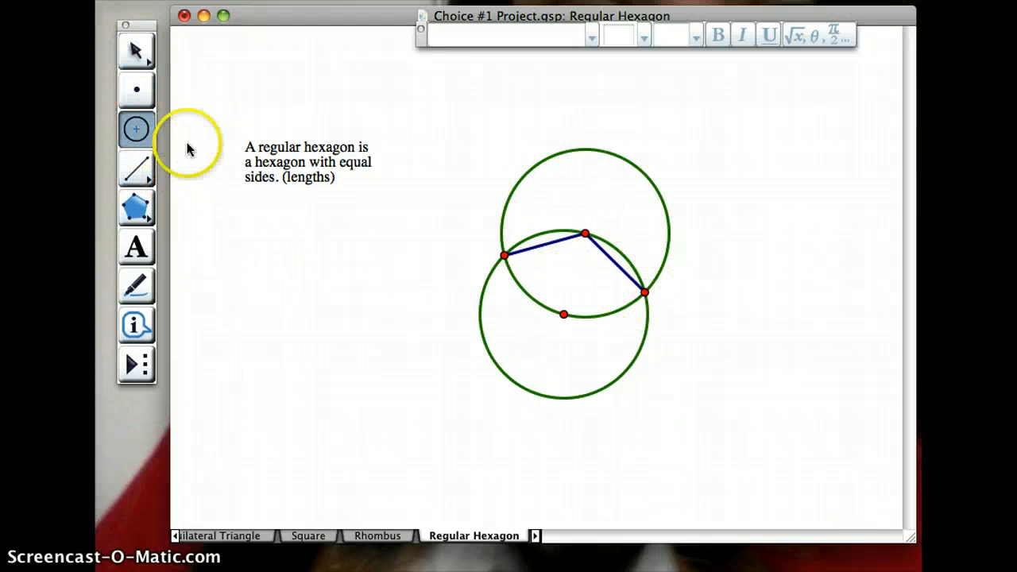
drag(503, 254, 585, 234)
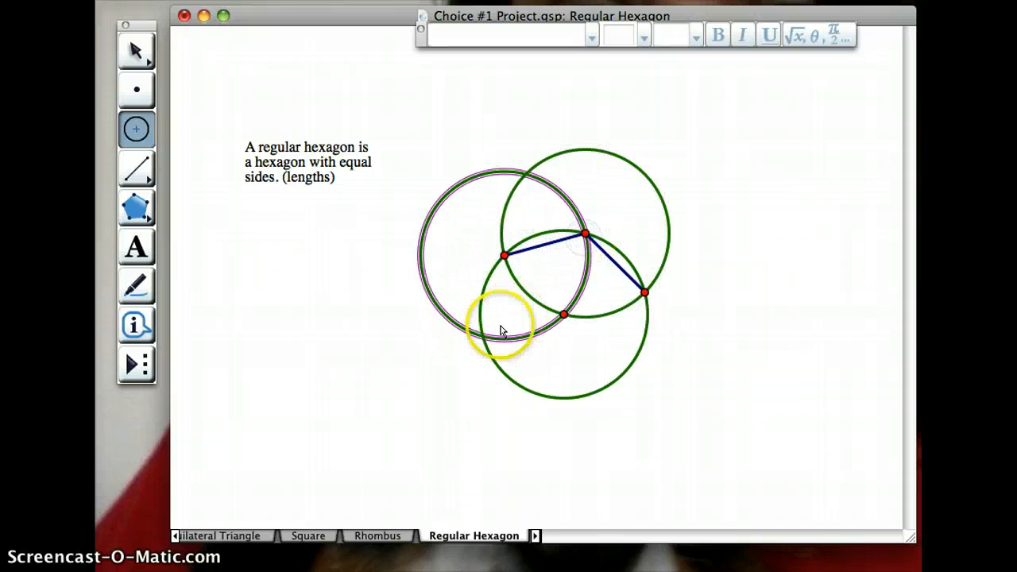
drag(482, 340, 504, 255)
click(541, 392)
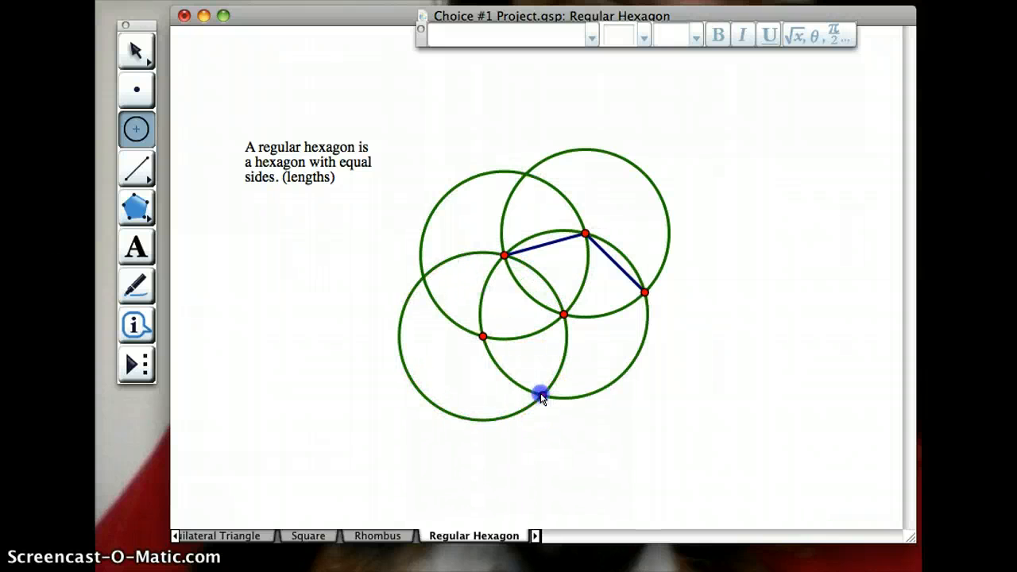
drag(486, 350, 482, 337)
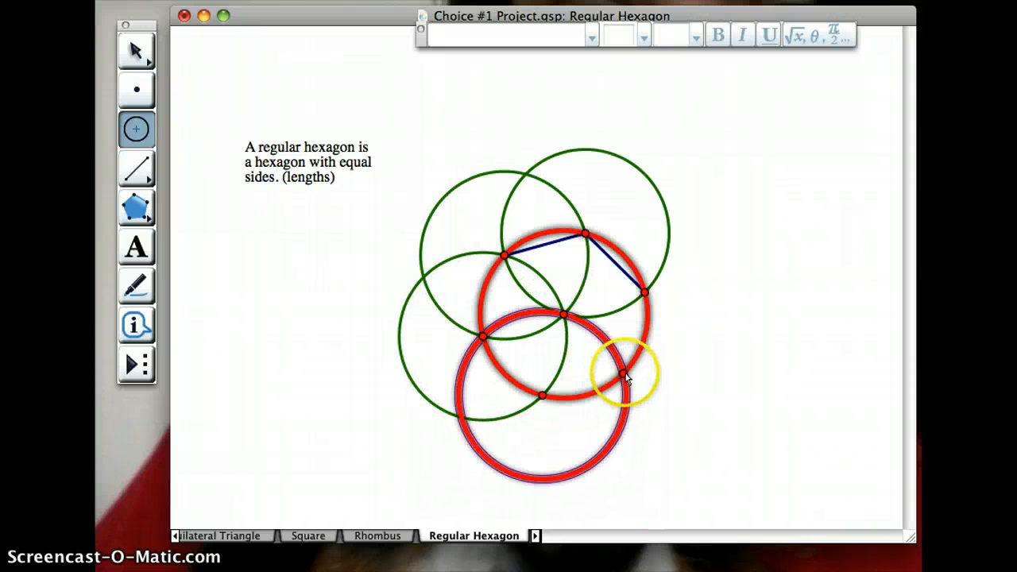
drag(623, 374, 541, 396)
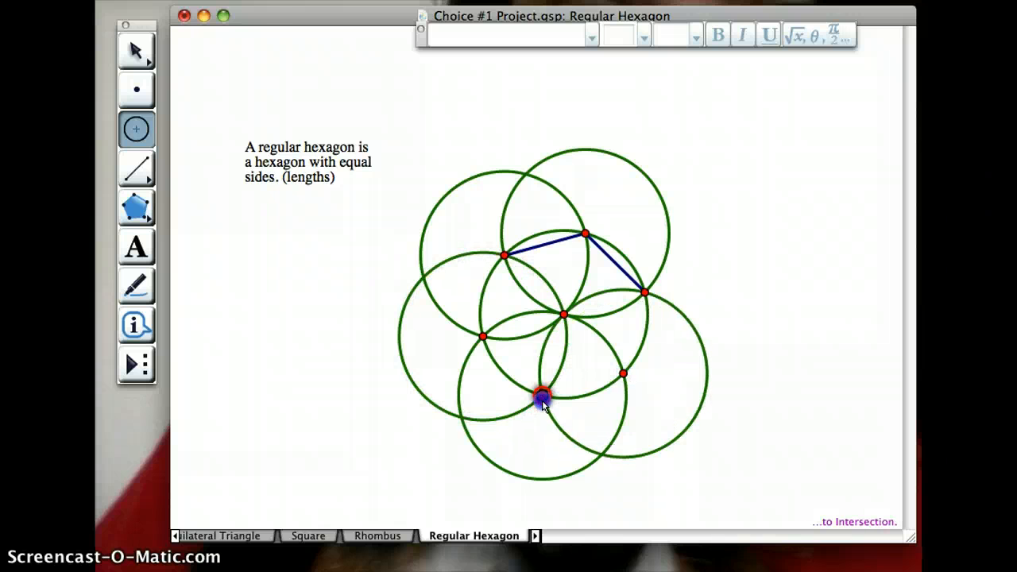
- Draw the four remaining segments between adjacent intersection points on the original circle to close the hexagon
click(136, 166)
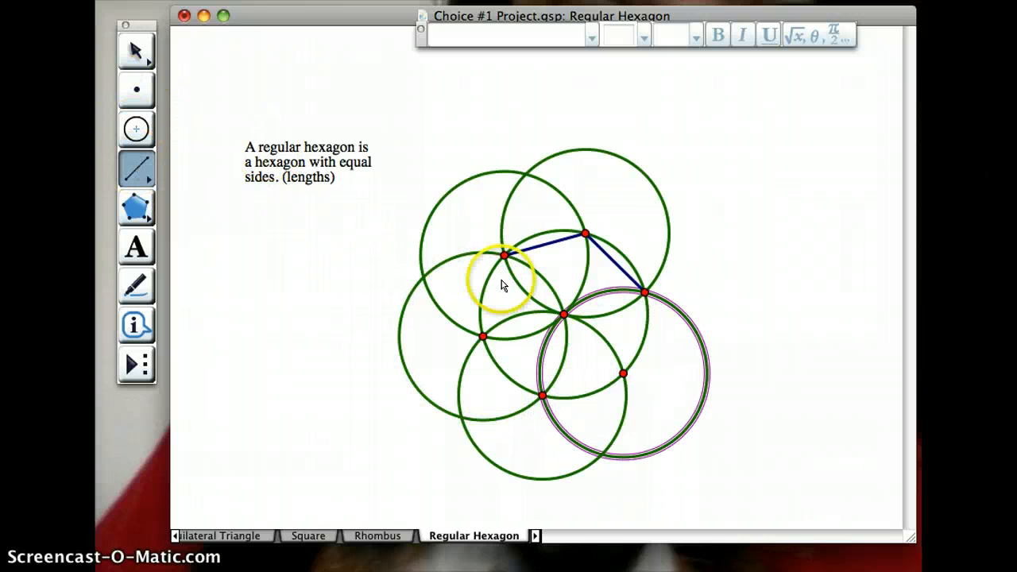
click(508, 258)
click(494, 321)
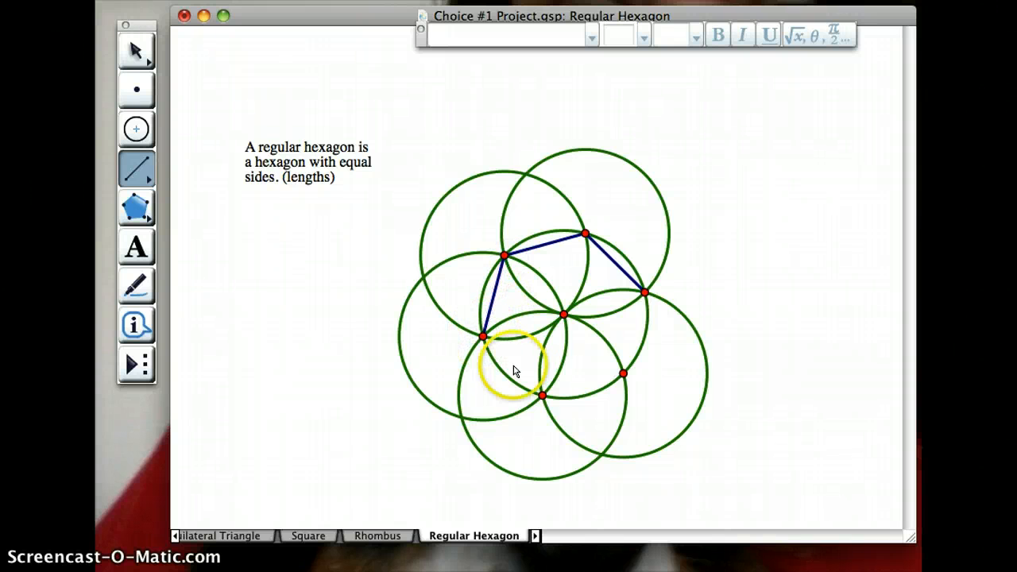
click(542, 395)
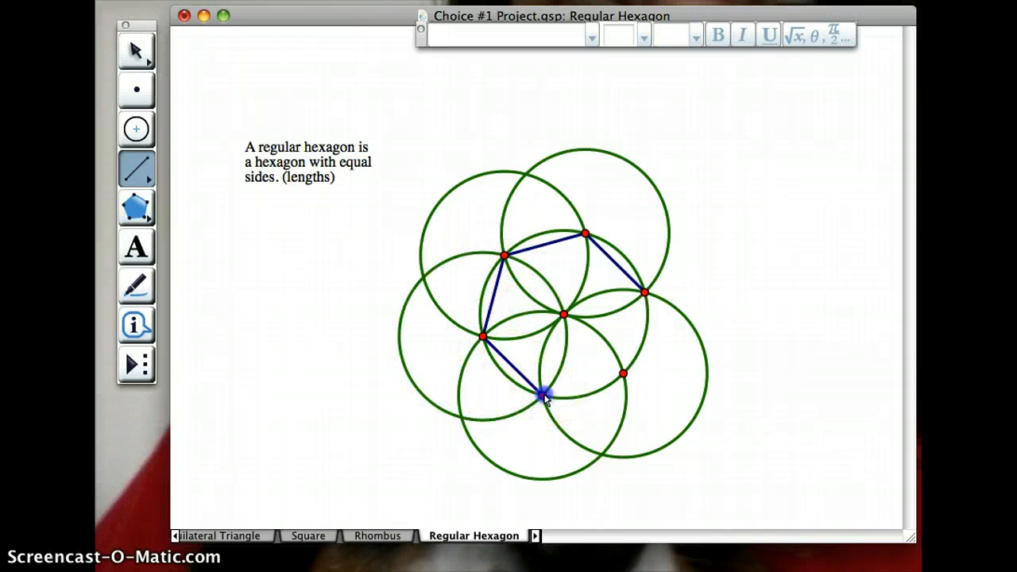
click(541, 395)
click(624, 374)
click(624, 374)
click(644, 293)
click(127, 68)
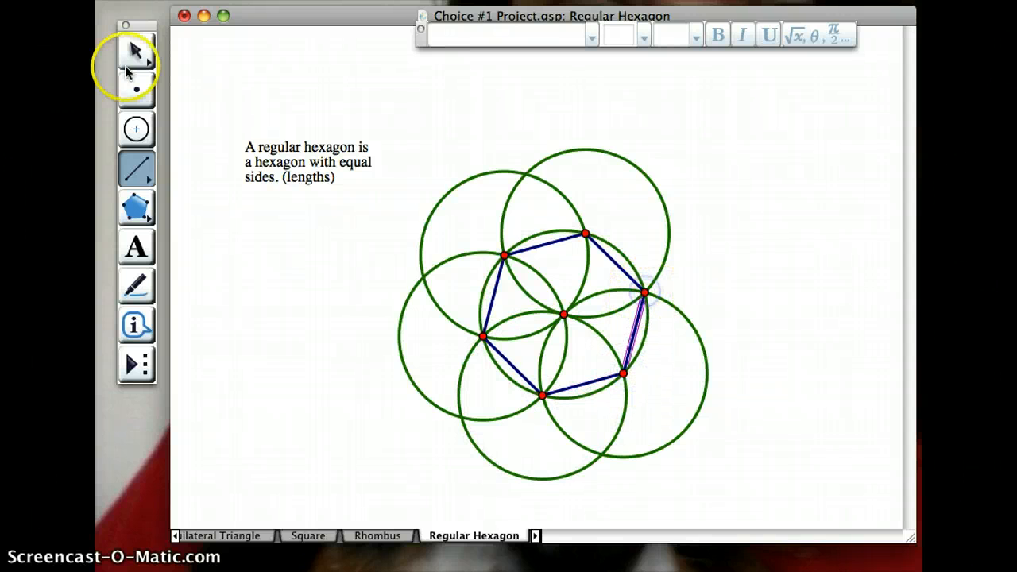
click(215, 228)
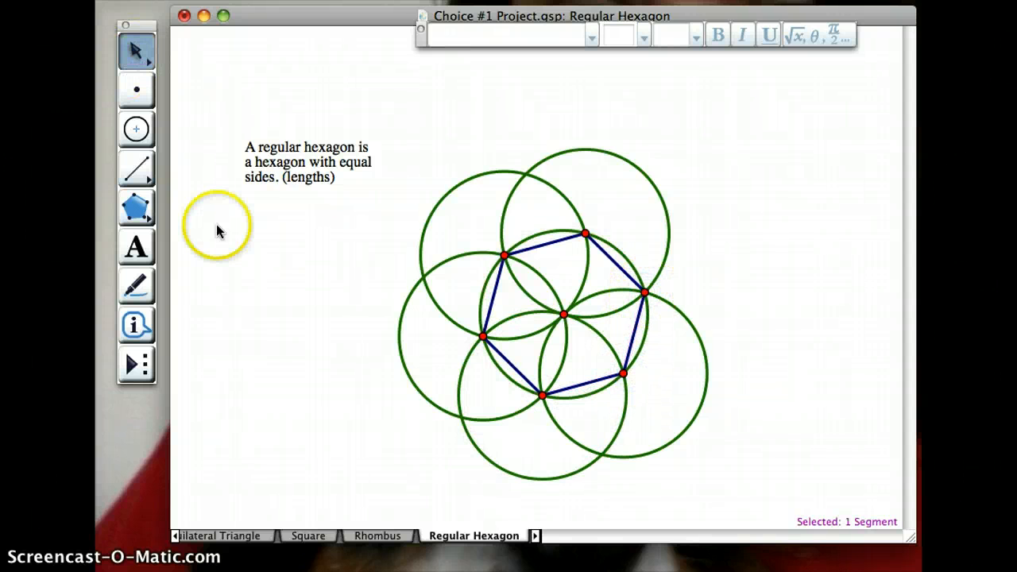
- Build a filled polygon through the six hexagon vertices in counterclockwise order and clear the selection
click(144, 211)
click(504, 255)
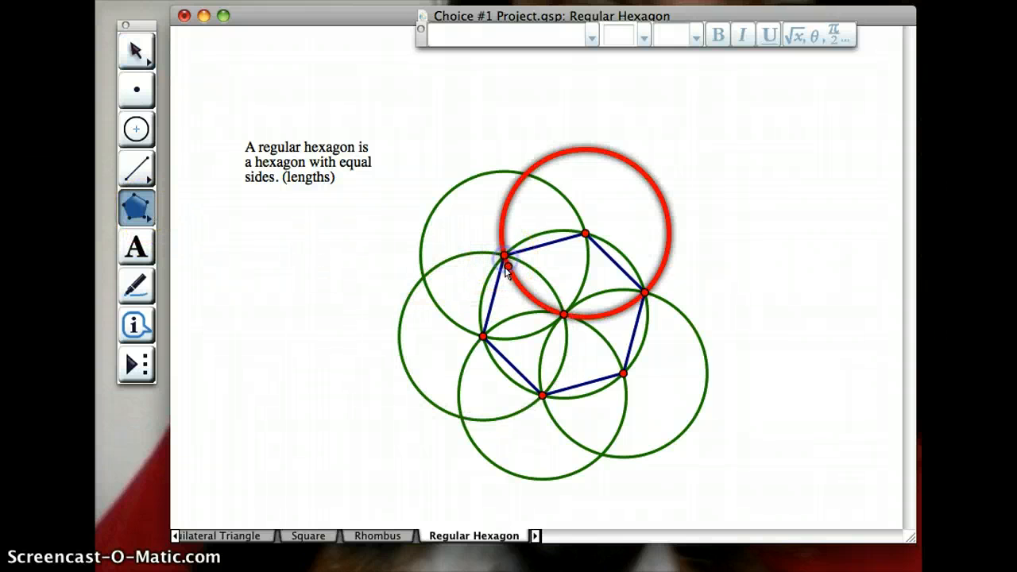
click(483, 337)
click(542, 395)
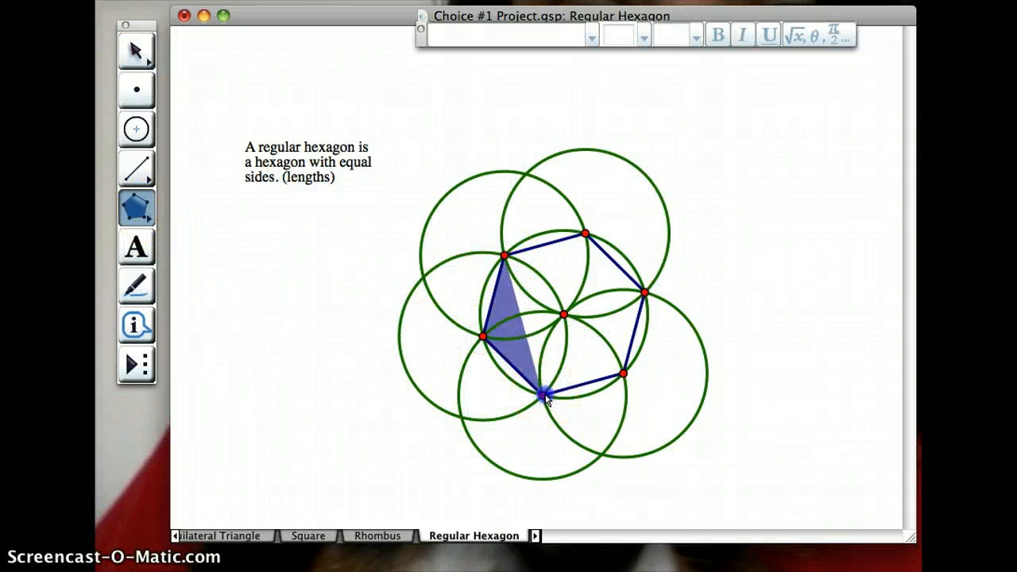
click(622, 373)
click(643, 293)
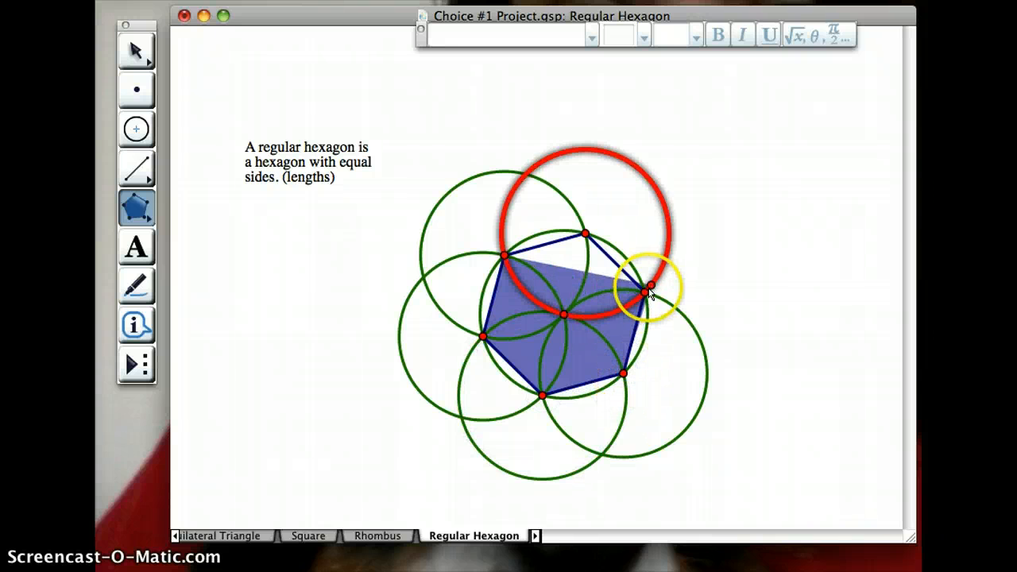
click(585, 234)
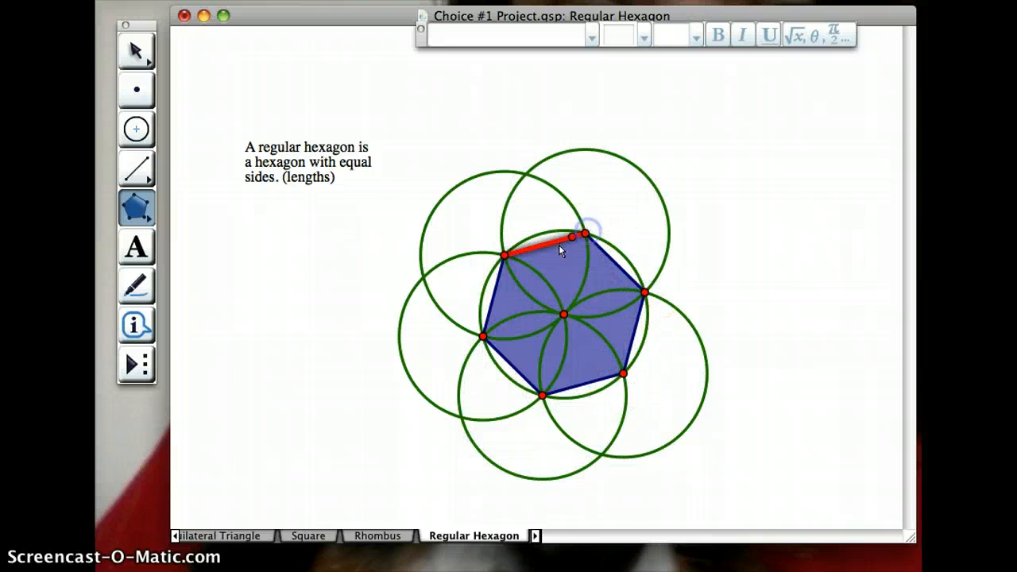
click(506, 254)
click(137, 53)
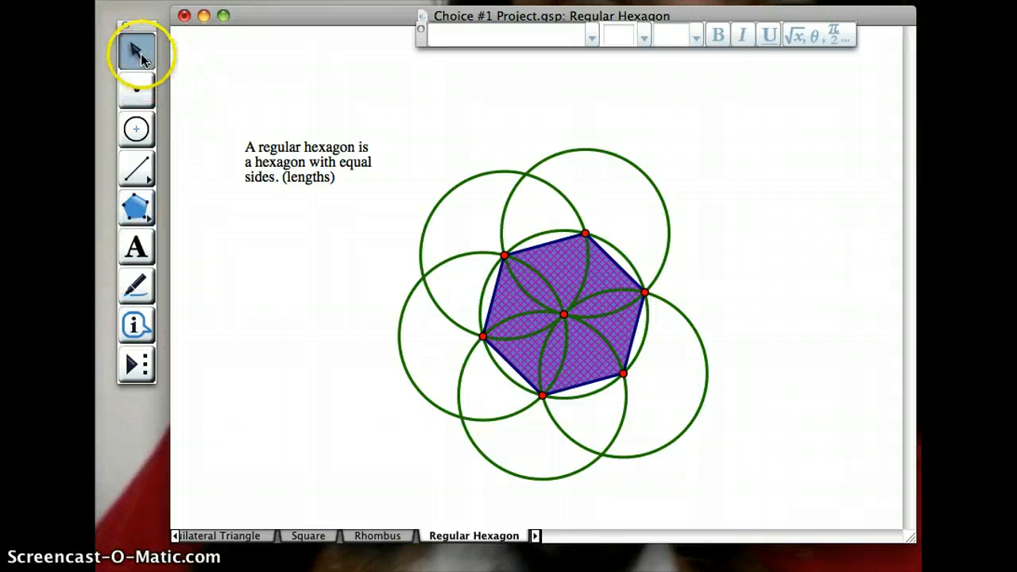
click(256, 294)
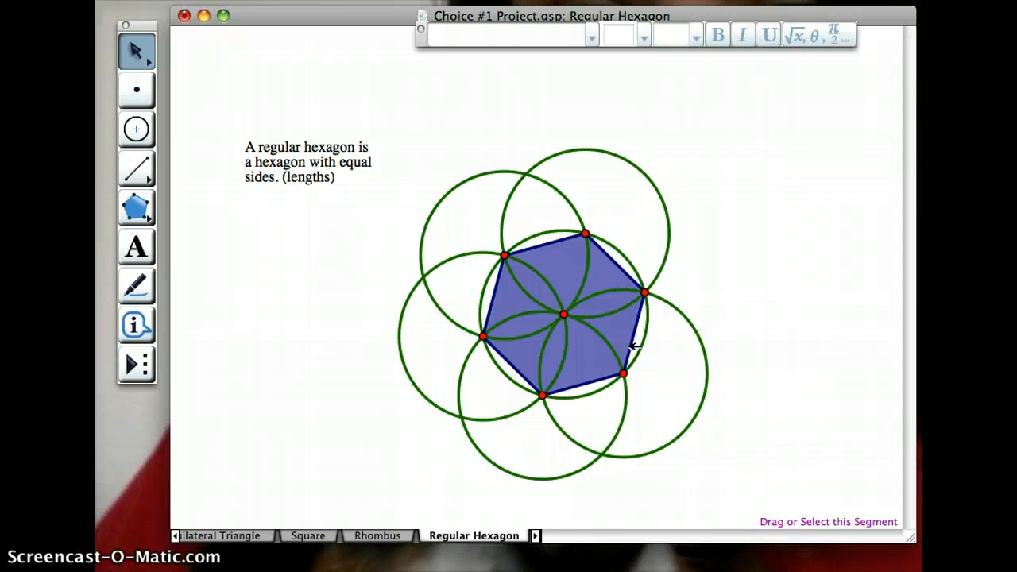
- Select all six sides of the hexagon, measure their lengths, and deselect the resulting measurements
click(595, 381)
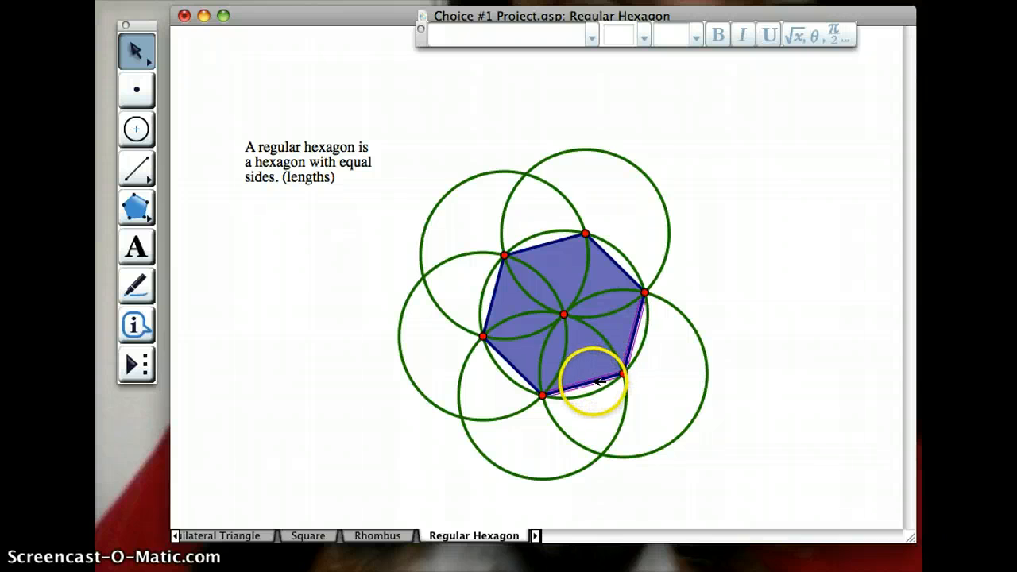
click(520, 374)
click(498, 302)
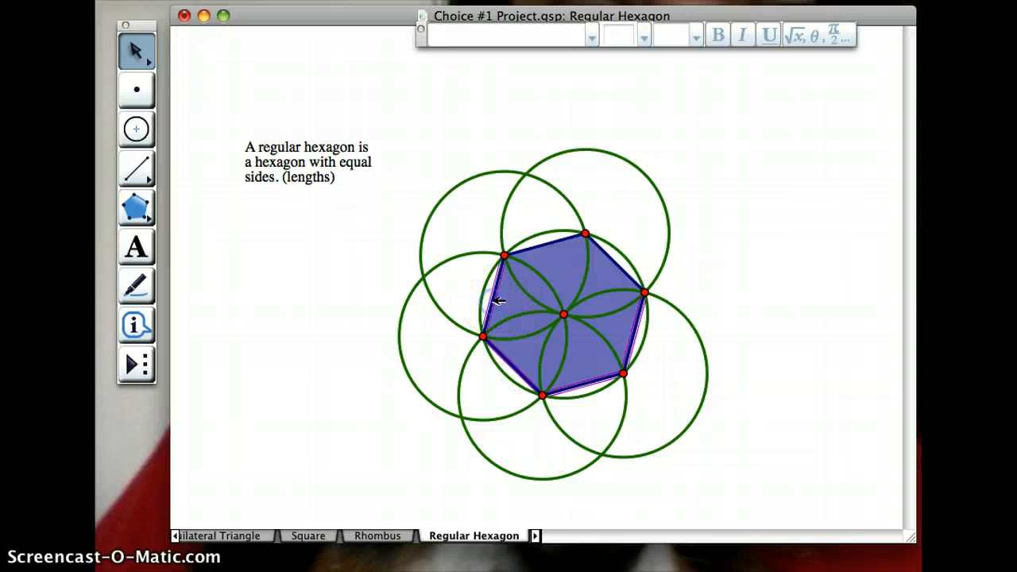
click(536, 246)
click(614, 256)
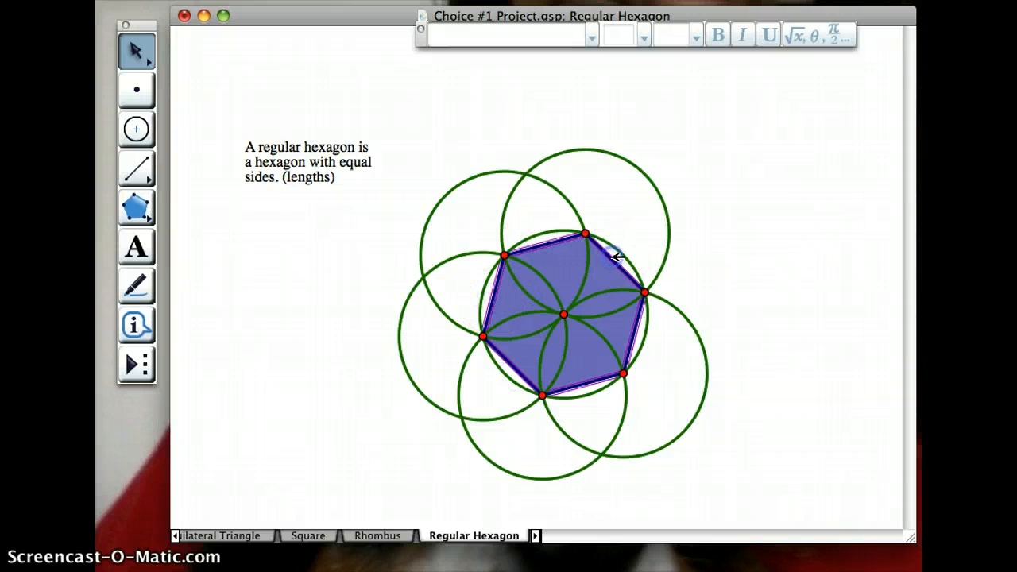
click(543, 0)
click(556, 3)
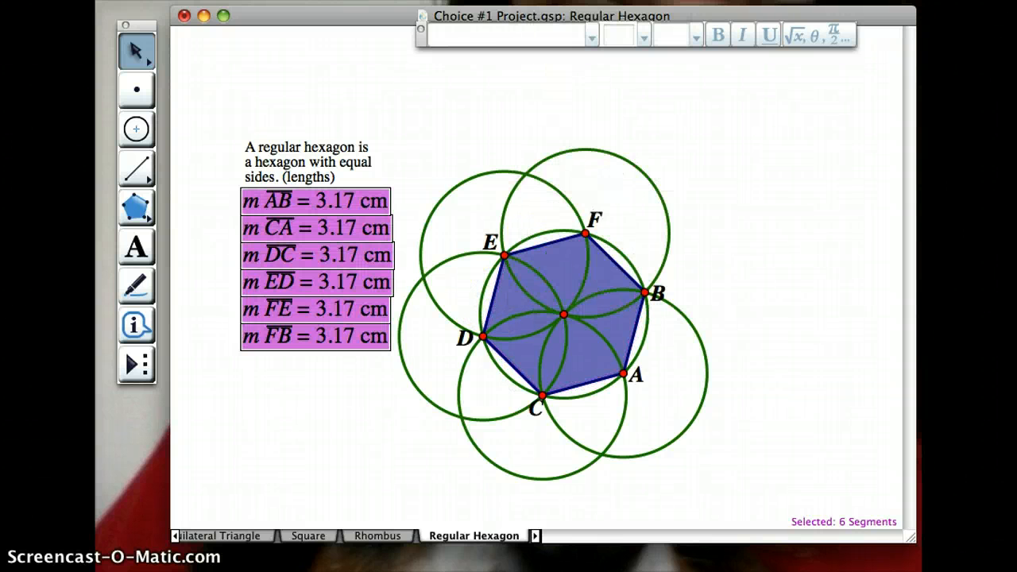
click(500, 167)
- Move points of the construction to shift, rotate and enlarge the hexagon to sides of about 3.32 cm, testing its regularity
drag(467, 145, 744, 443)
drag(563, 316, 637, 289)
click(798, 262)
drag(719, 268, 709, 305)
drag(690, 387, 700, 404)
drag(642, 340, 601, 326)
click(791, 340)
click(377, 437)
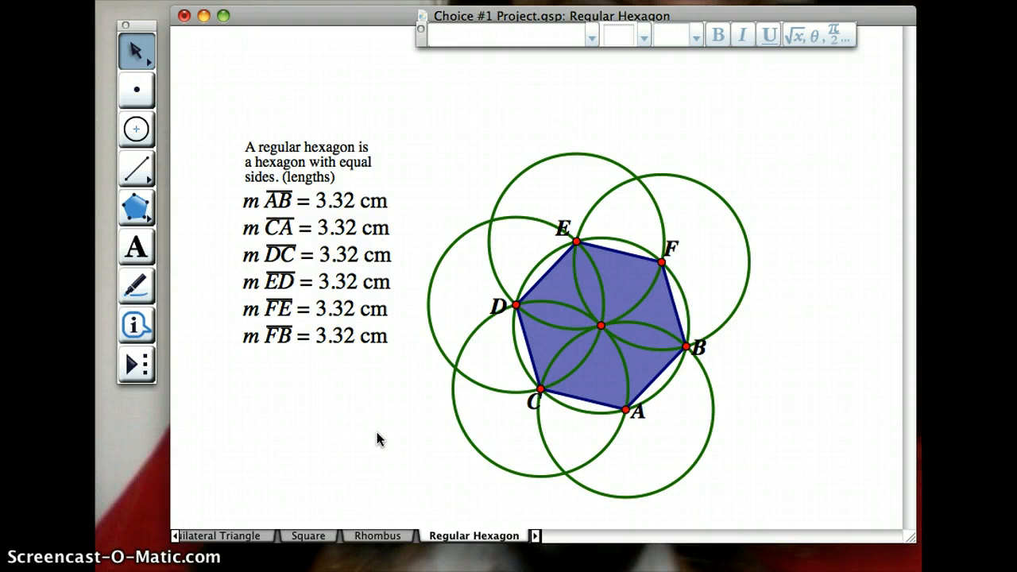
click(410, 488)
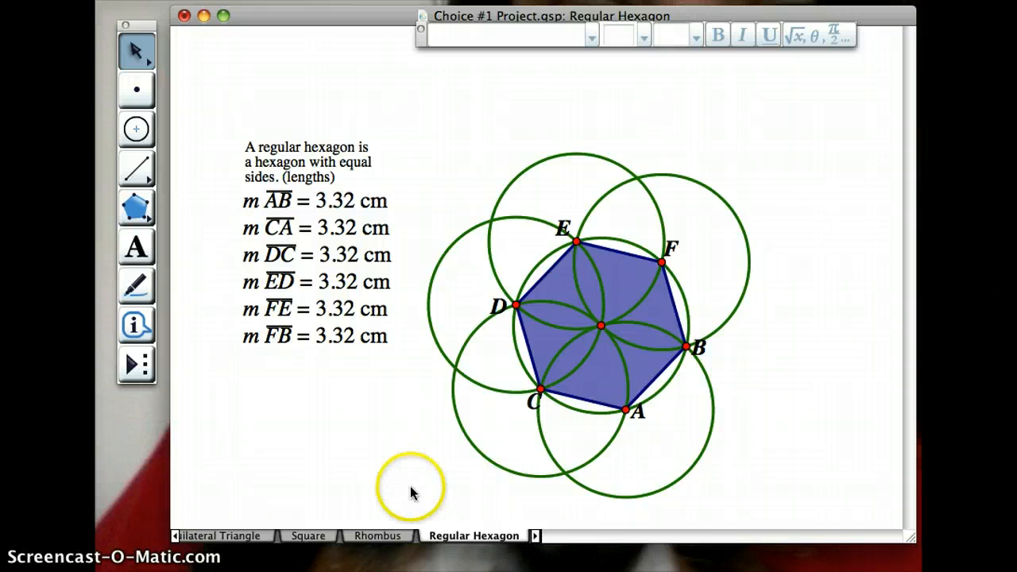